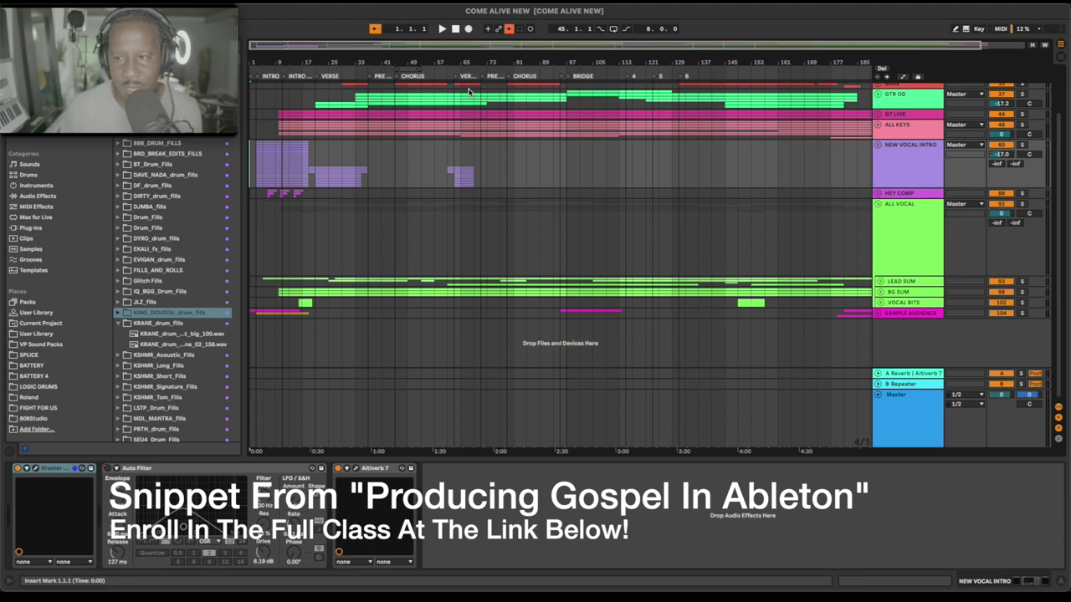
# Play the song from the beginning and view the L1+ Ultramaximizer settings on the Master track
pyautogui.moveTo(477, 50); pyautogui.dragTo(477, 34)
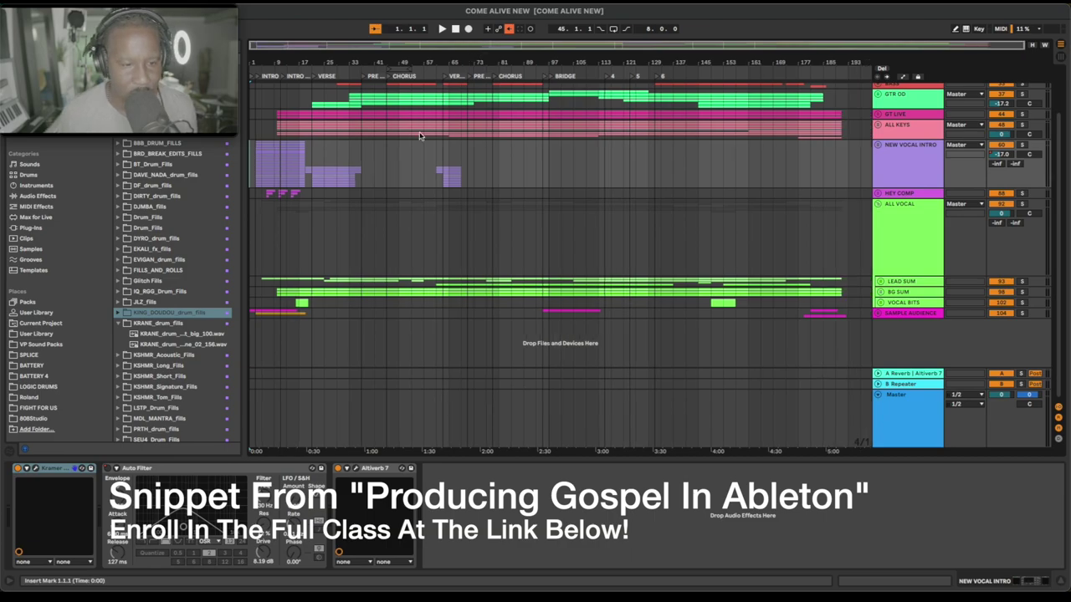
pyautogui.press('space')
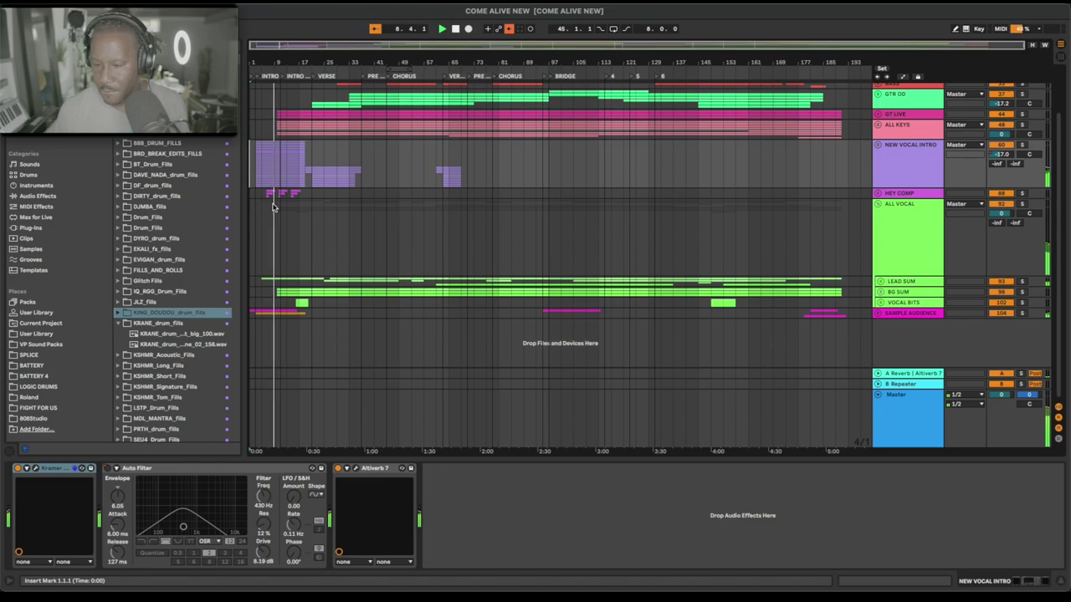
pyautogui.click(905, 435)
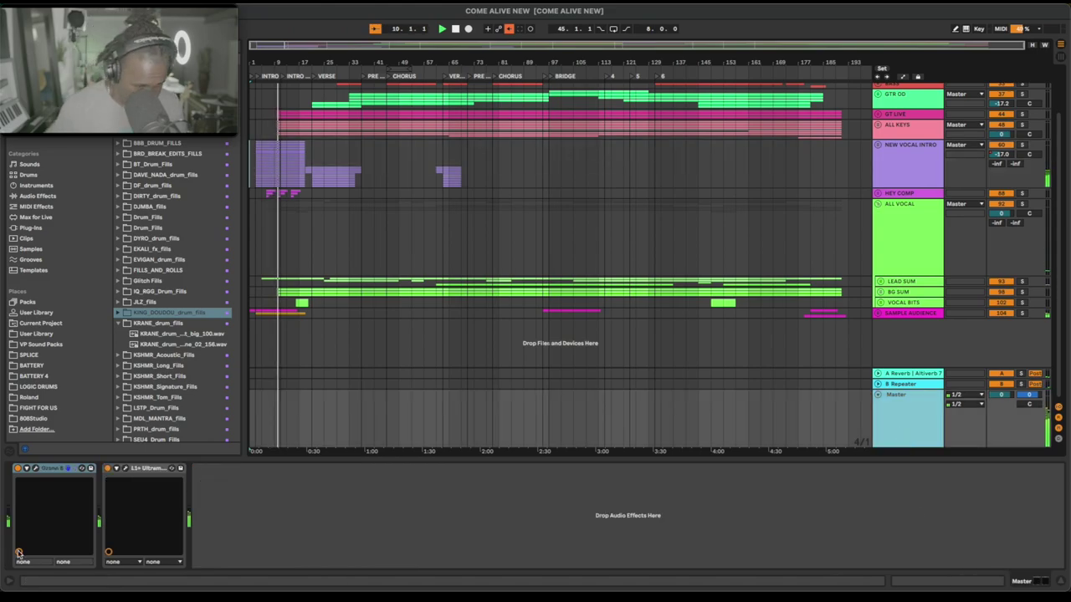
pyautogui.click(126, 469)
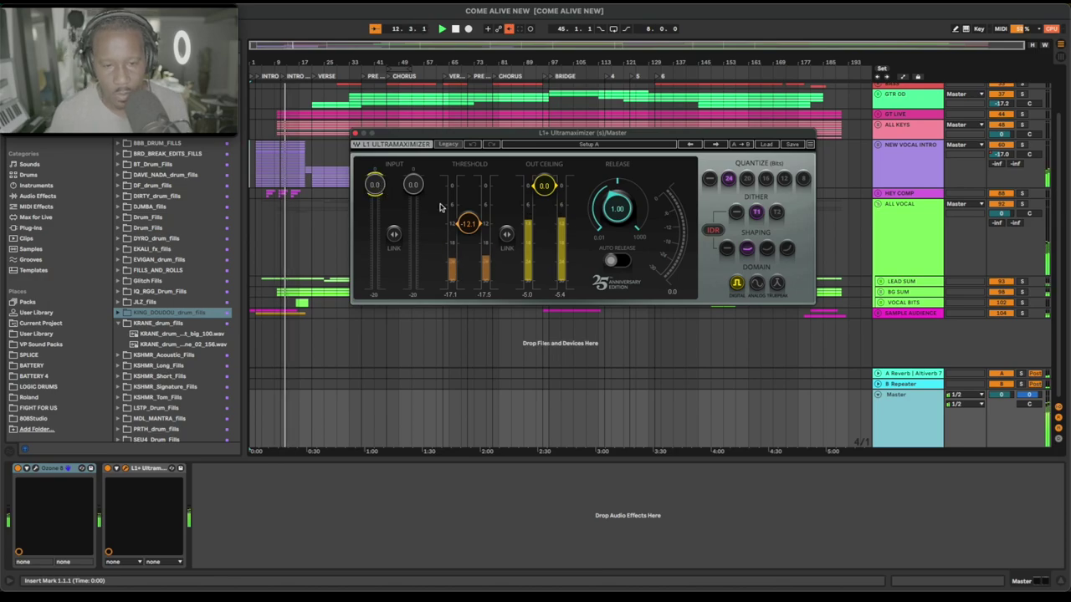
pyautogui.click(355, 133)
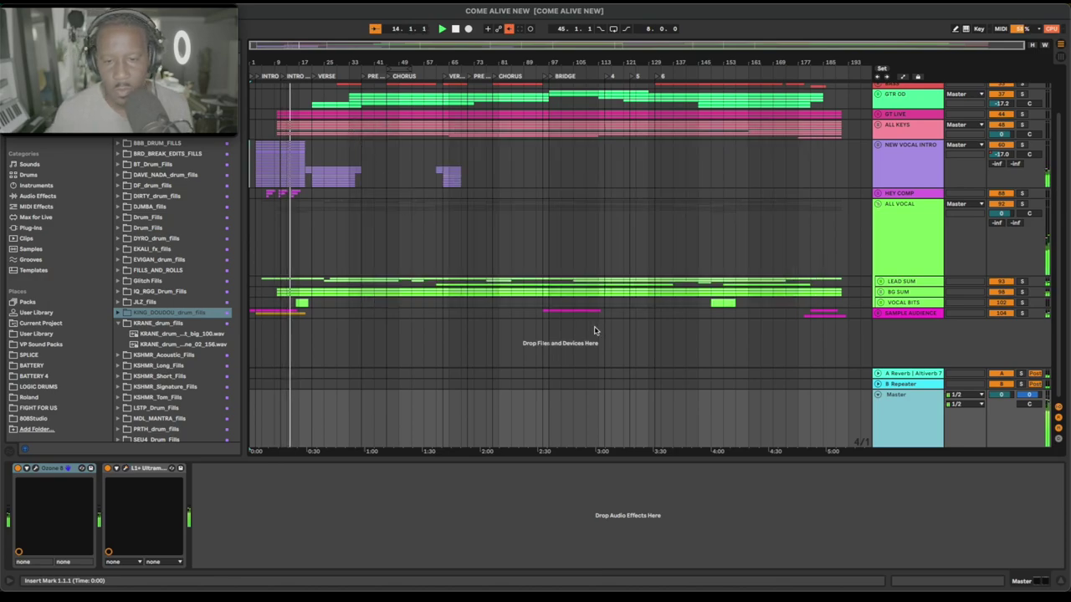
# Unfold the NEW VOCAL INTRO group to look at its individual vocal tracks
pyautogui.click(880, 146)
pyautogui.scroll(-3, 454, 296)
pyautogui.scroll(6, 453, 296)
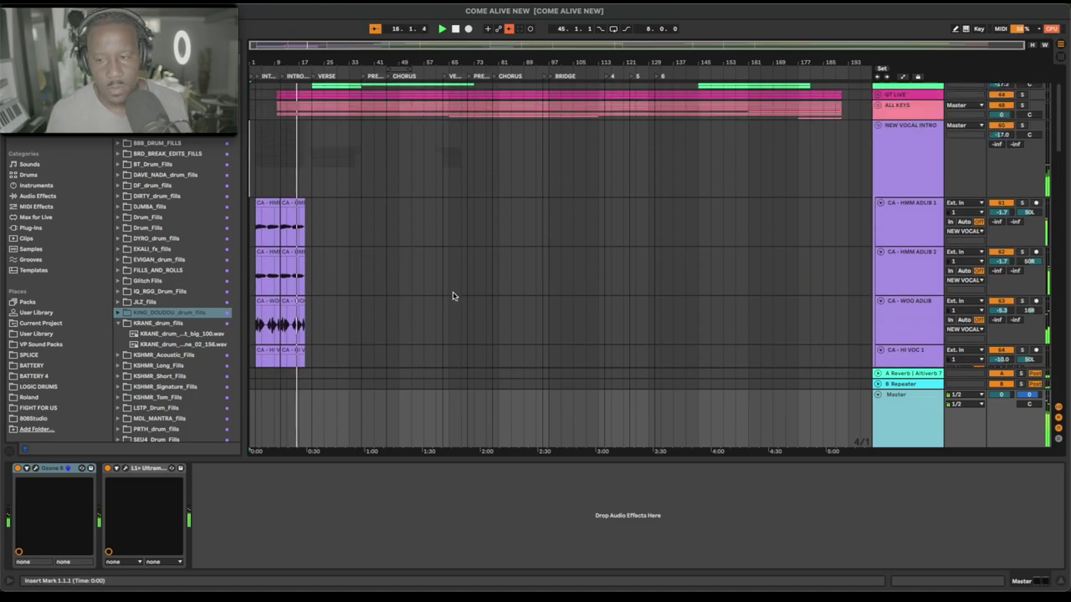
pyautogui.scroll(2, 453, 296)
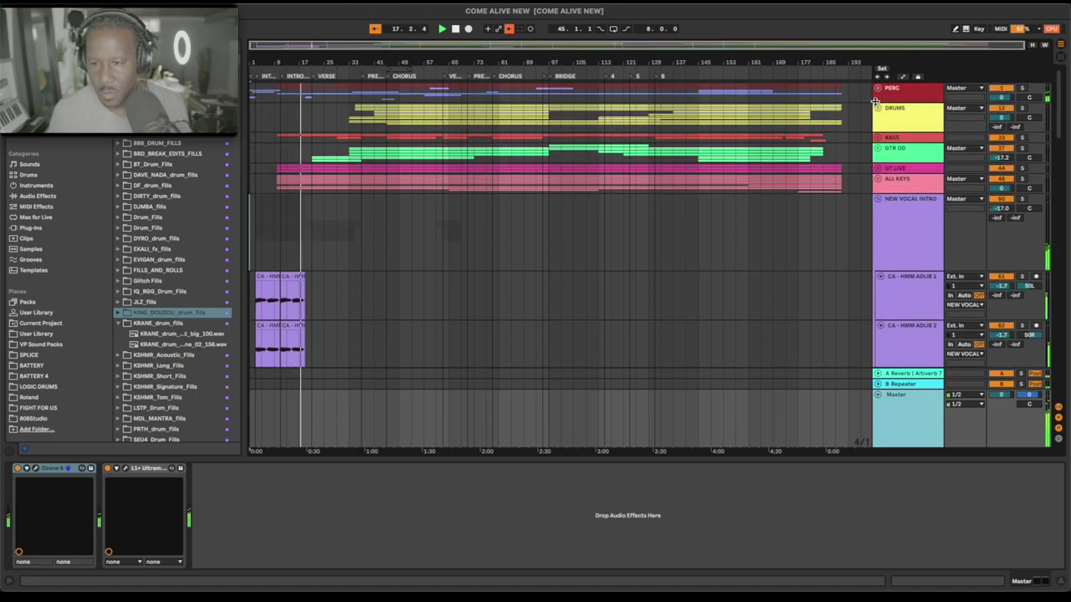
# Unfold the DRUMS group and the groups beneath it to look over their tracks
pyautogui.click(876, 110)
pyautogui.scroll(-10, 879, 206)
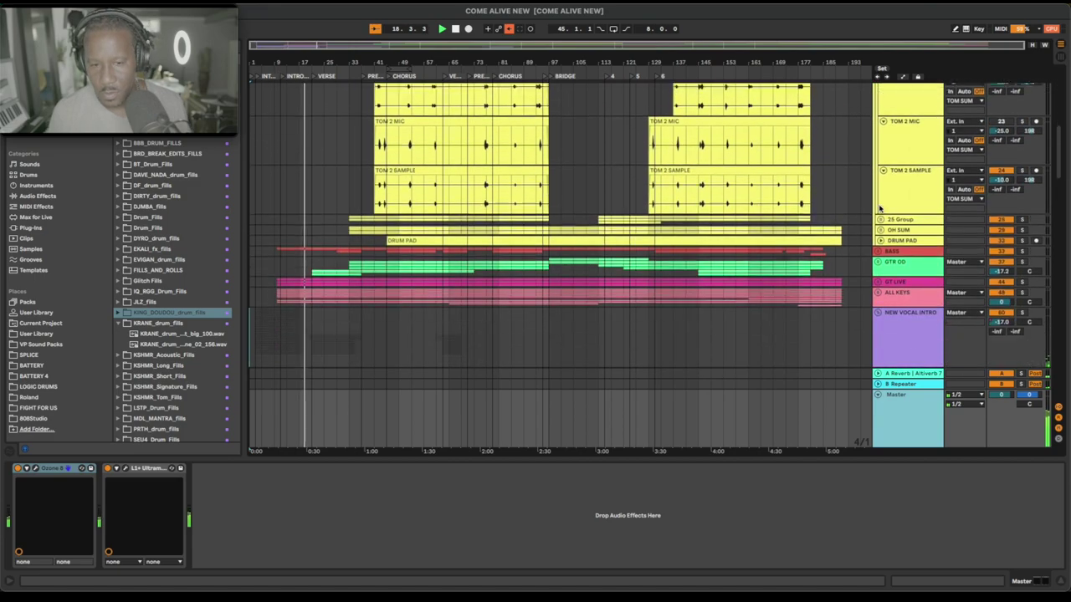
pyautogui.scroll(-1, 879, 207)
pyautogui.click(879, 219)
pyautogui.click(878, 219)
pyautogui.scroll(-2, 879, 220)
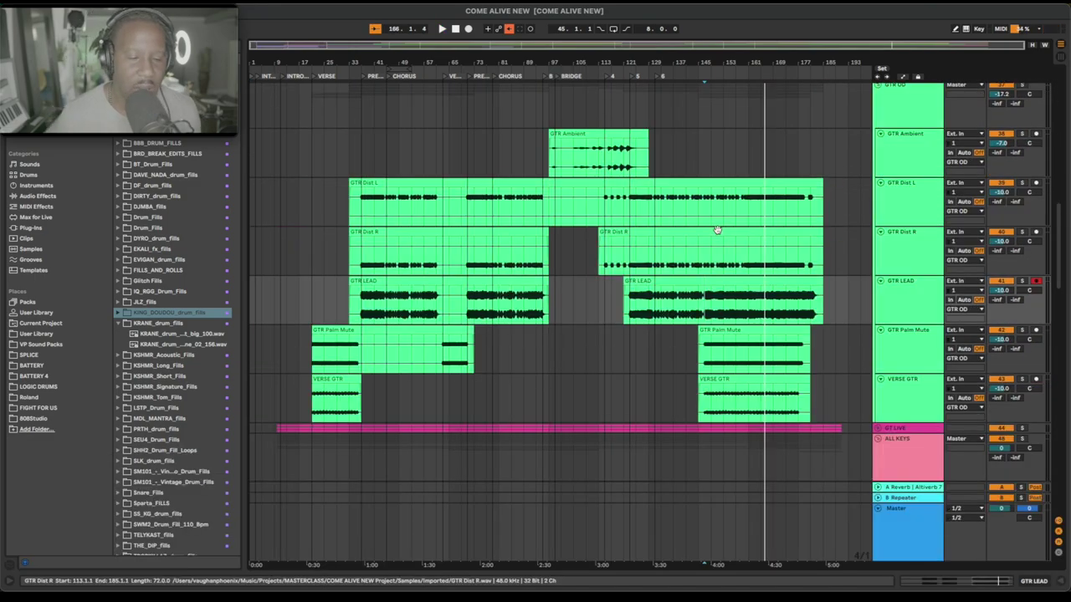
# Unfold the NEW VOCAL INTRO group and select the Intro clip on the CA - HMM ADLIB 1 track
pyautogui.scroll(-15, 717, 230)
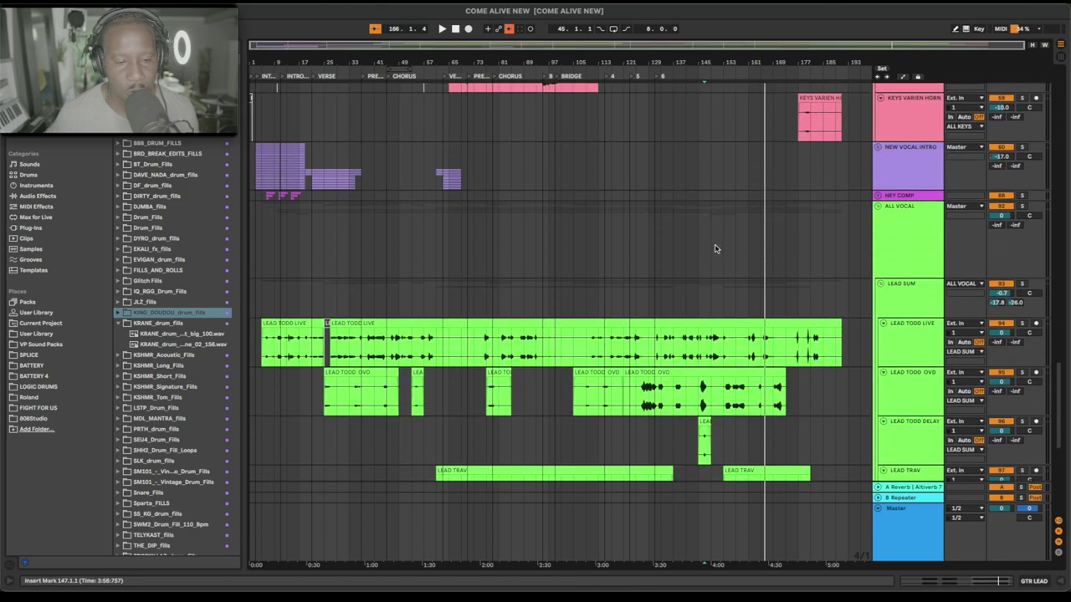
pyautogui.scroll(3, 916, 122)
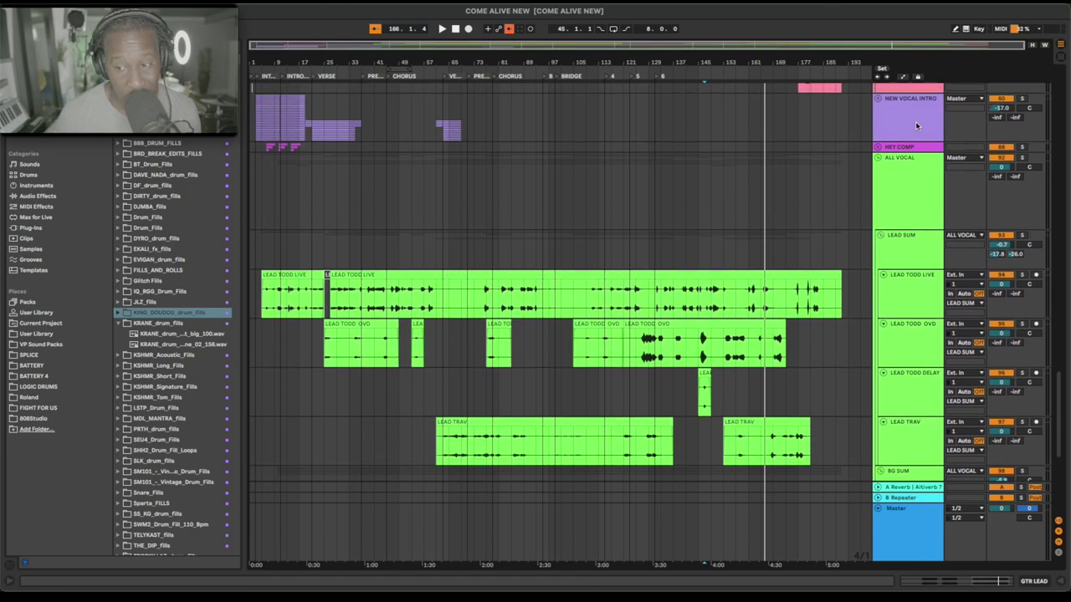
pyautogui.click(877, 99)
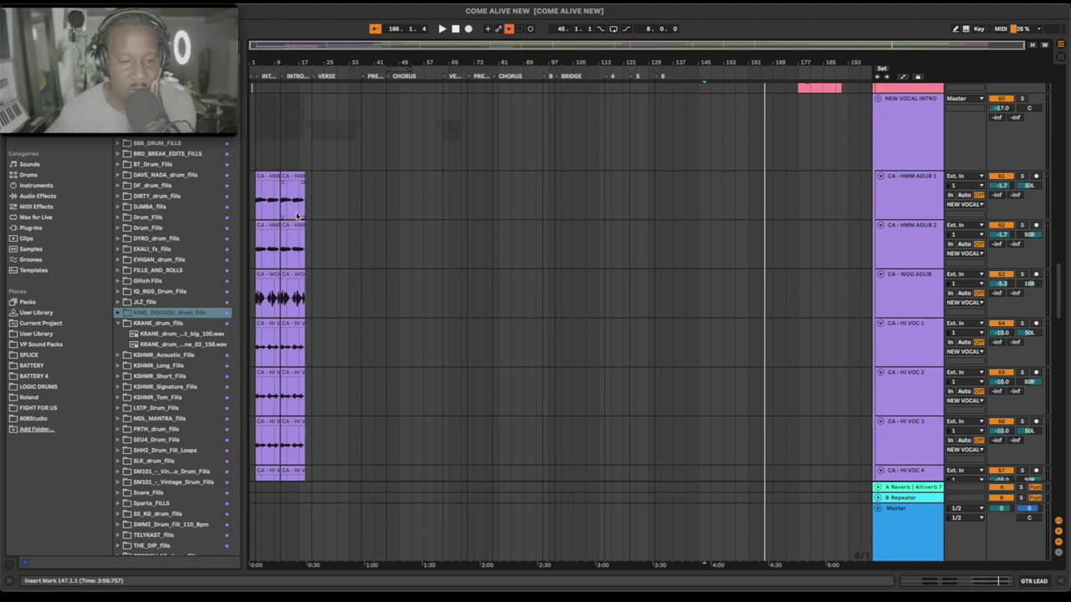
pyautogui.click(268, 177)
pyautogui.scroll(10, 259, 173)
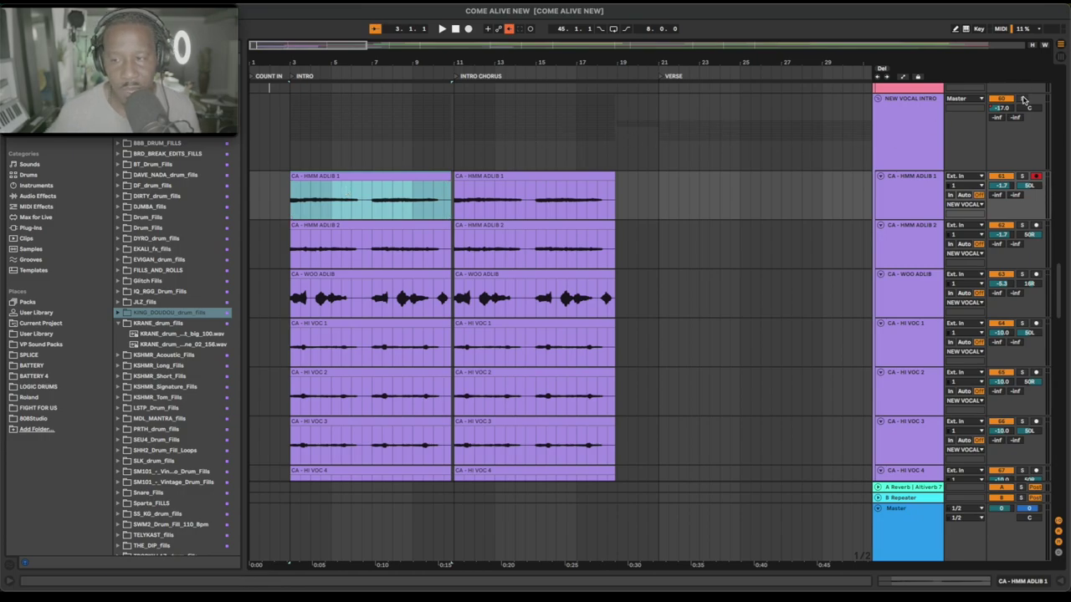
# Select the NEW VOCAL INTRO group and examine its stacked vocal tracks, from the HMM adlibs down to the bass vocals
pyautogui.click(911, 109)
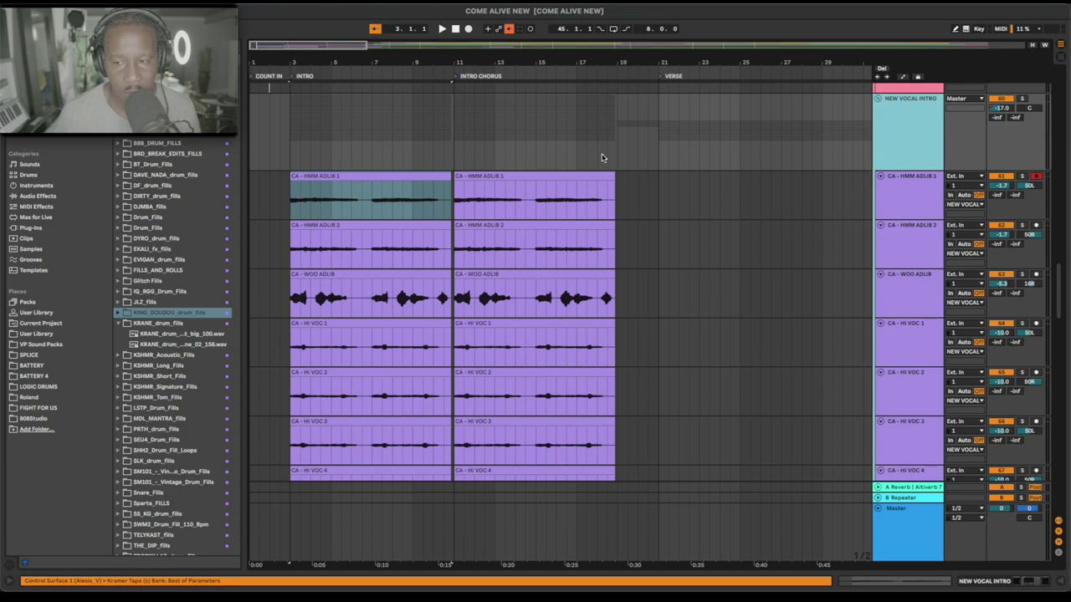
pyautogui.scroll(-3, 602, 157)
pyautogui.scroll(3, 602, 157)
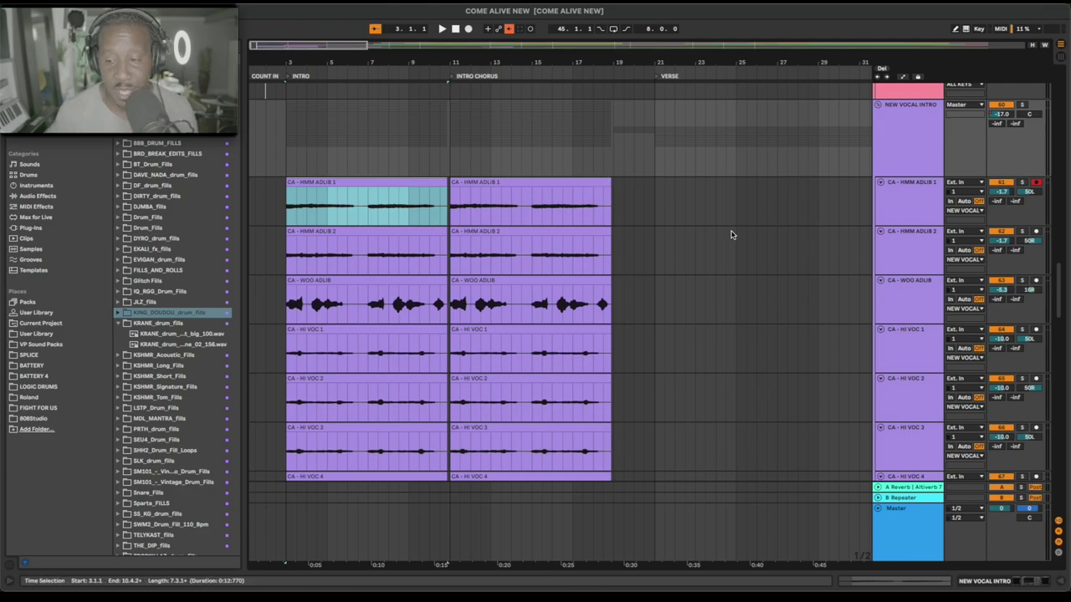
pyautogui.scroll(-15, 923, 228)
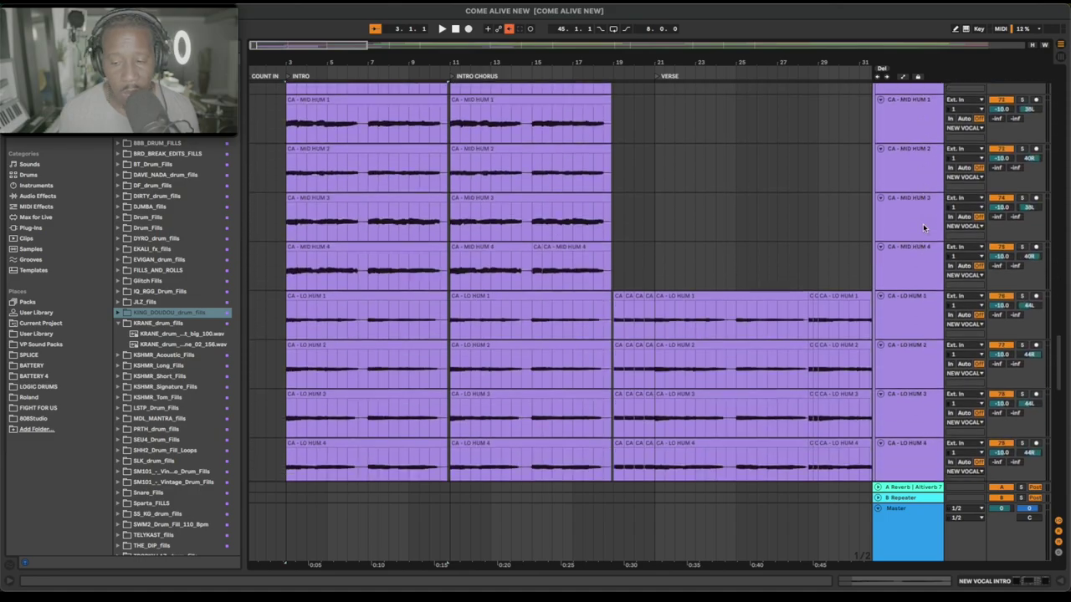
pyautogui.scroll(-10, 923, 228)
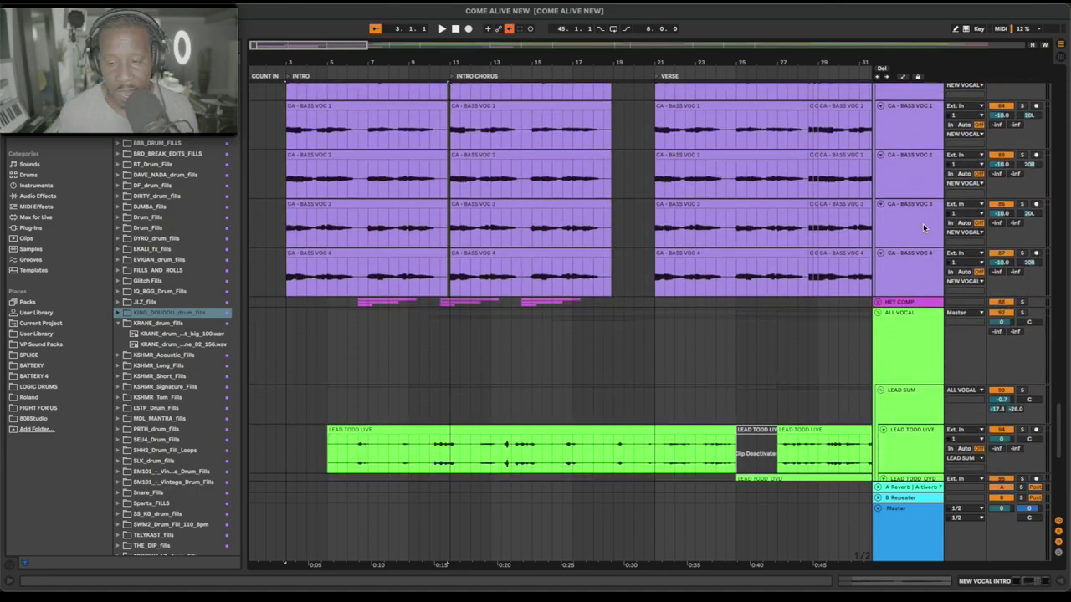
pyautogui.scroll(5, 923, 224)
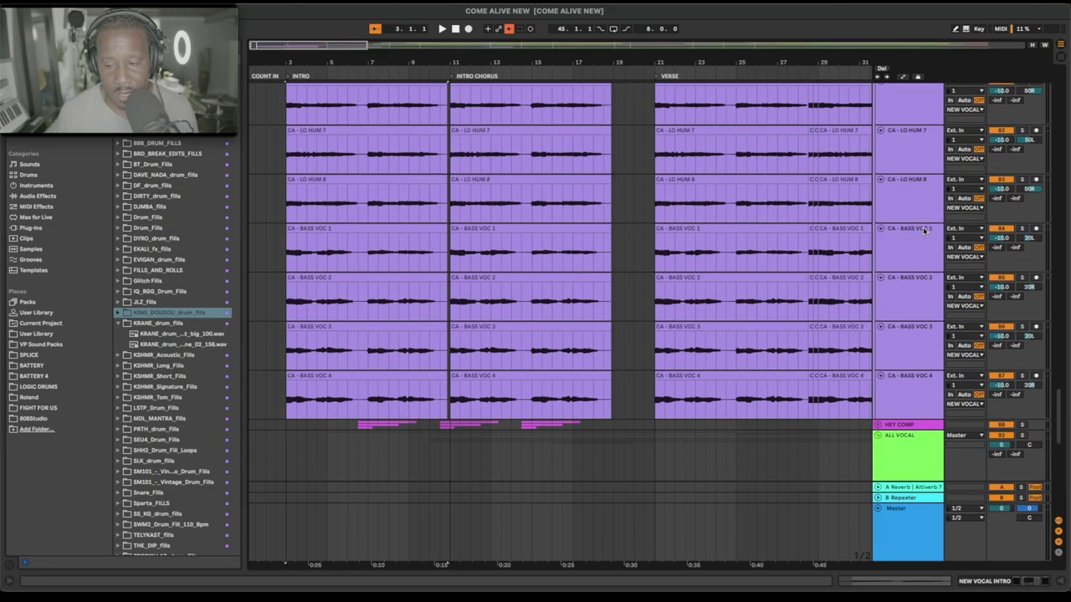
pyautogui.scroll(-2, 923, 229)
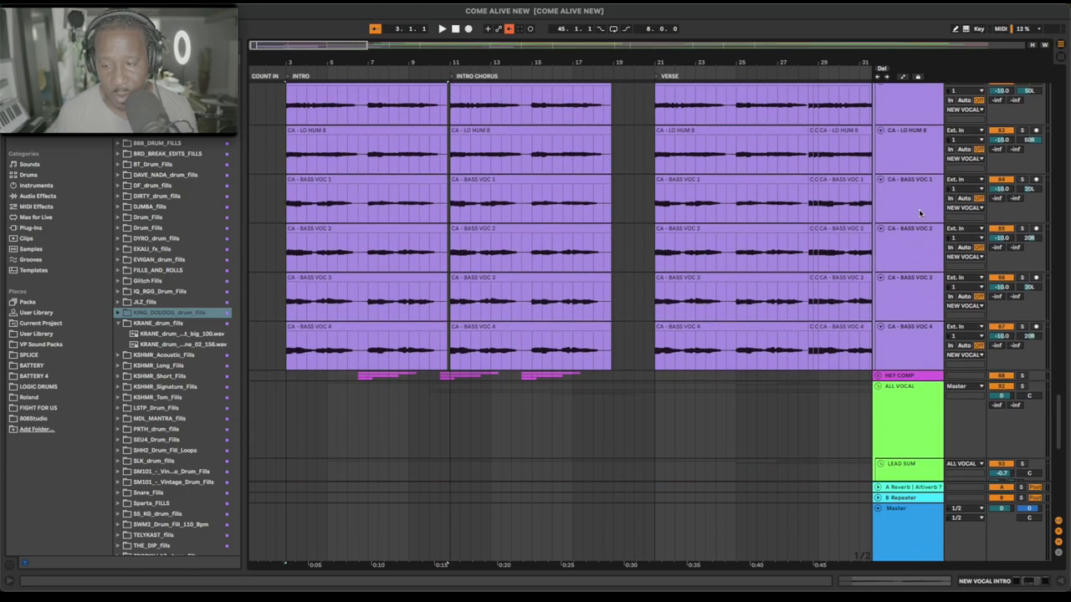
pyautogui.scroll(5, 906, 331)
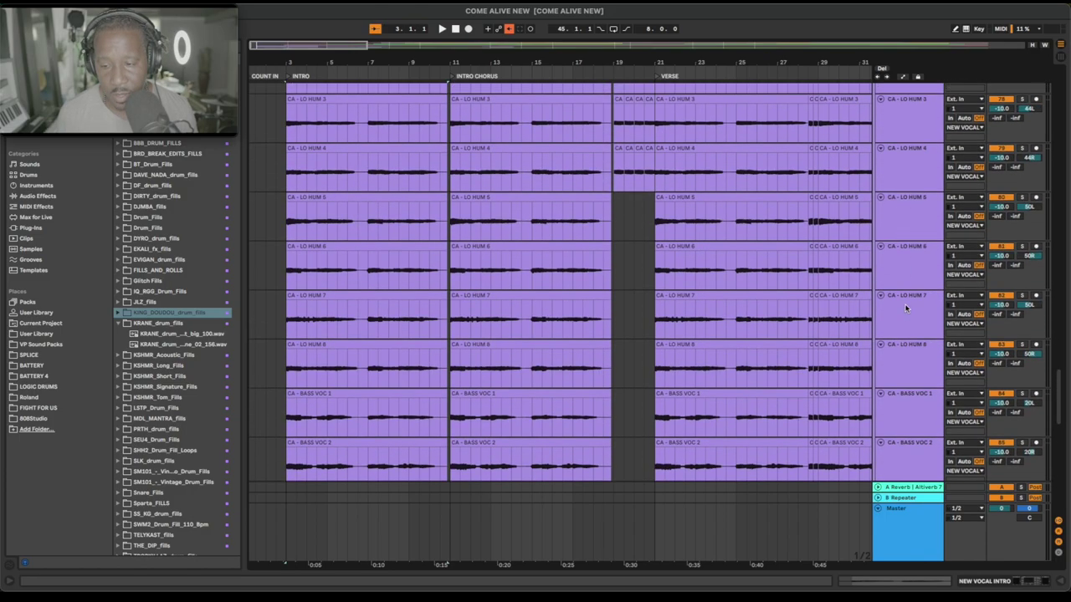
pyautogui.scroll(10, 910, 201)
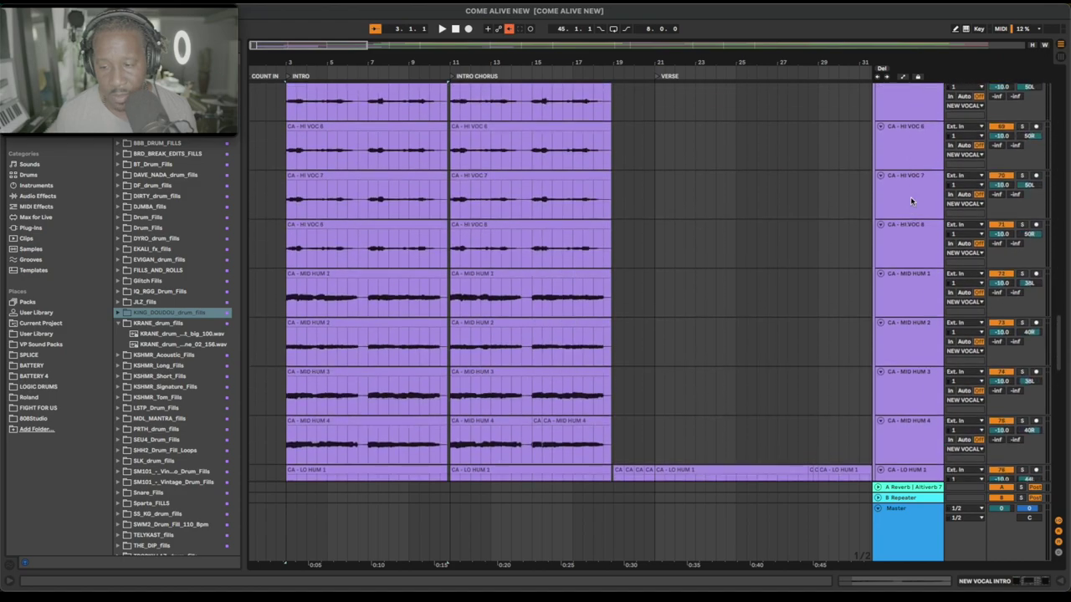
pyautogui.scroll(8, 911, 196)
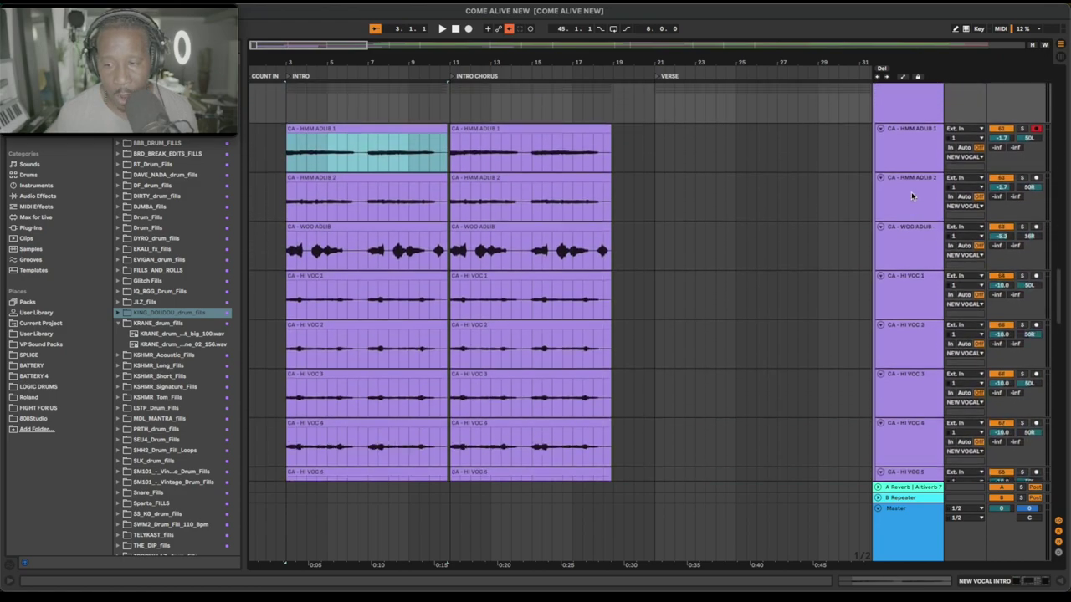
pyautogui.scroll(1, 917, 165)
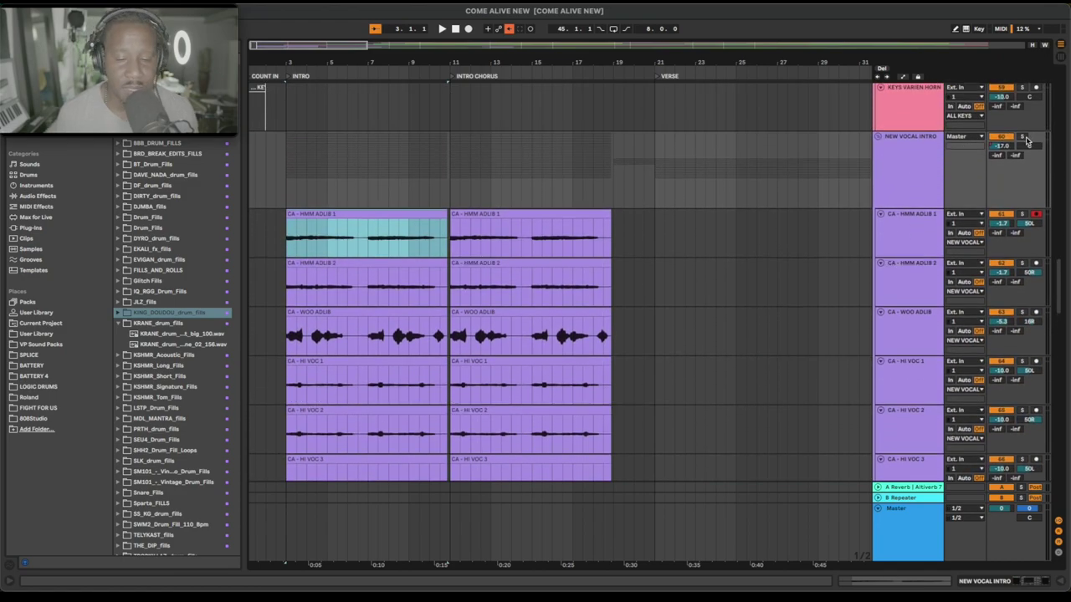
# Solo the NEW VOCAL INTRO group, play it from the Intro and show its effects chain
pyautogui.click(1021, 137)
pyautogui.press('space')
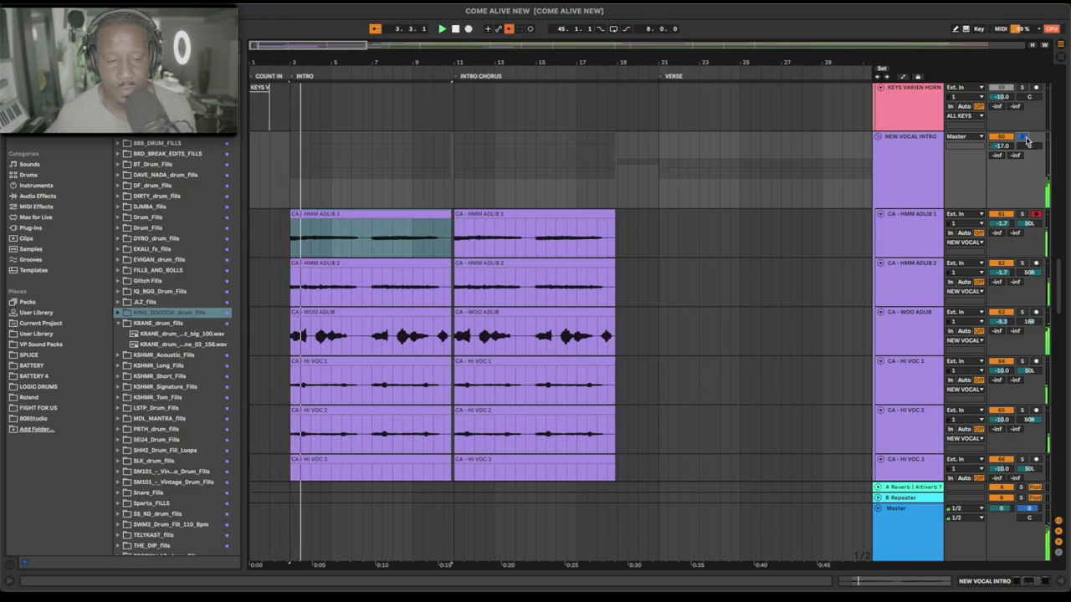
pyautogui.click(918, 162)
pyautogui.hotkey('shift', 'Tab')
pyautogui.doubleClick(913, 163)
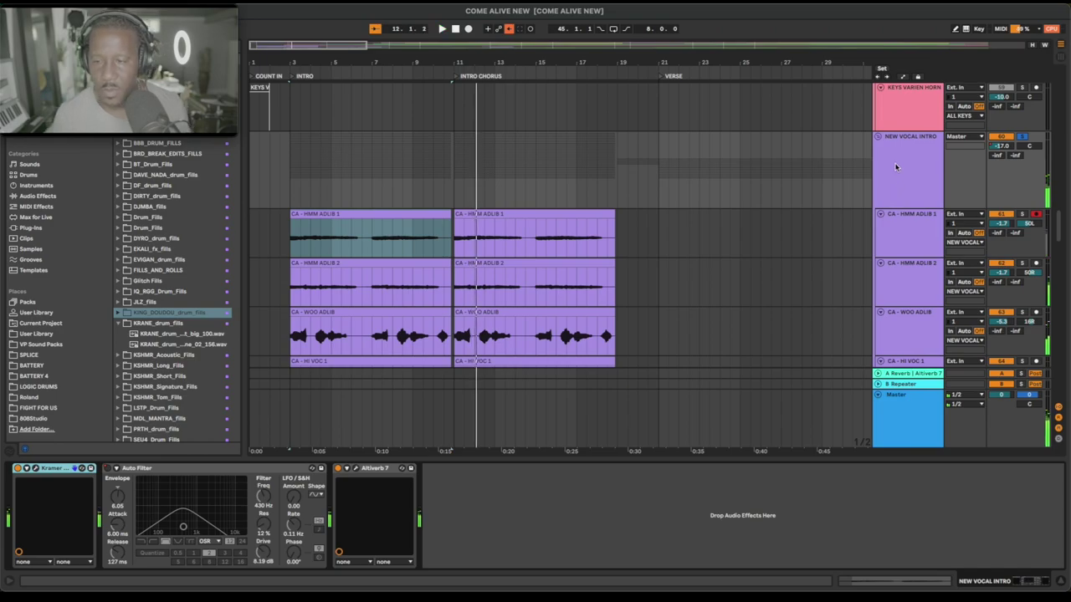
# Select the Intro Chorus clip on CA - HMM ADLIB 1 and unsolo the NEW VOCAL INTRO group
pyautogui.click(581, 212)
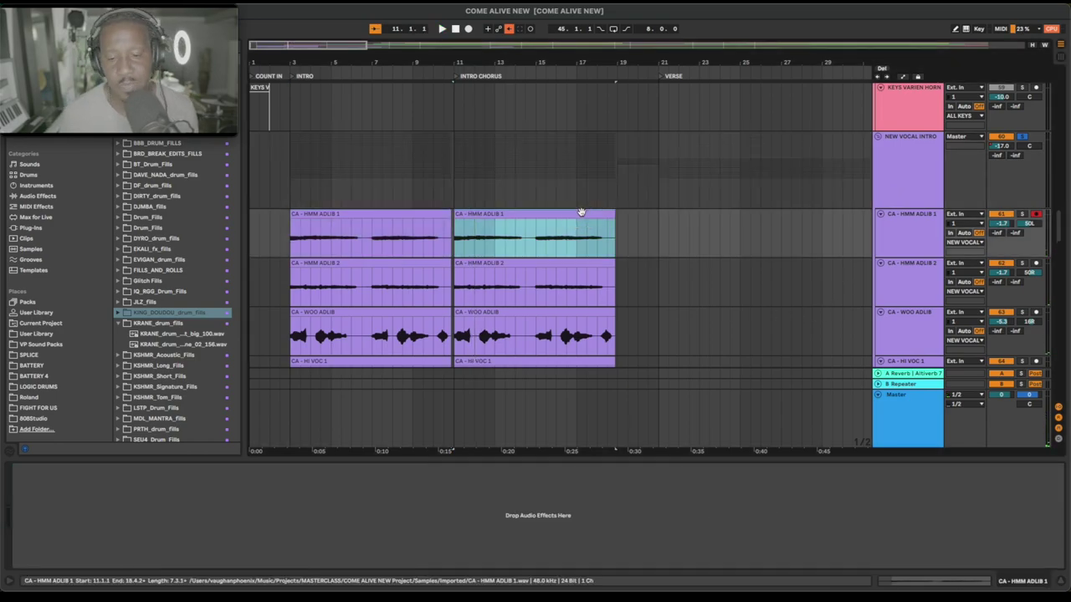
pyautogui.scroll(-2, 501, 234)
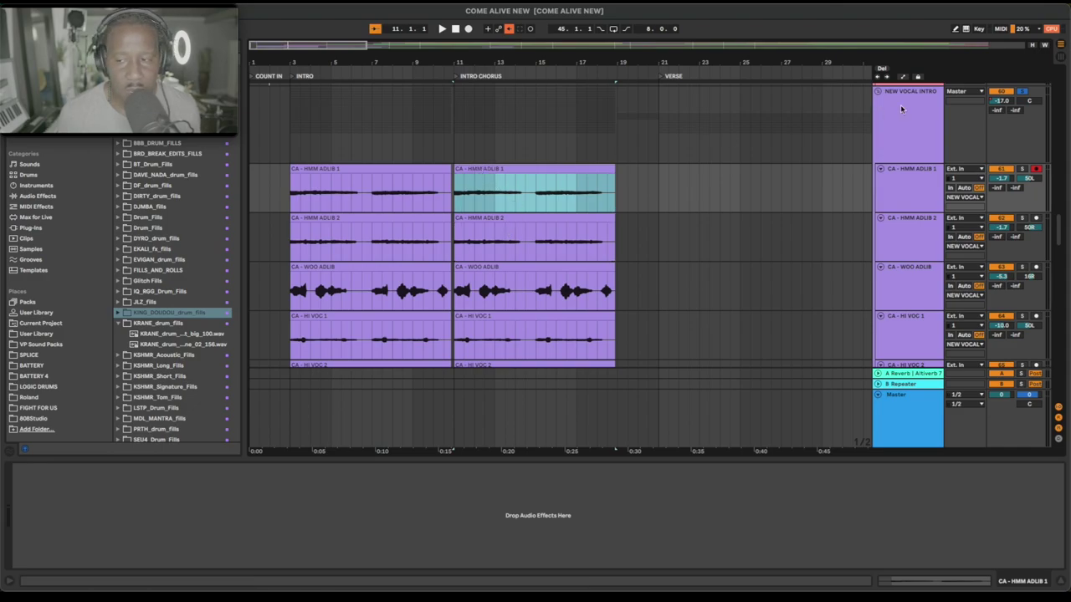
pyautogui.click(1024, 91)
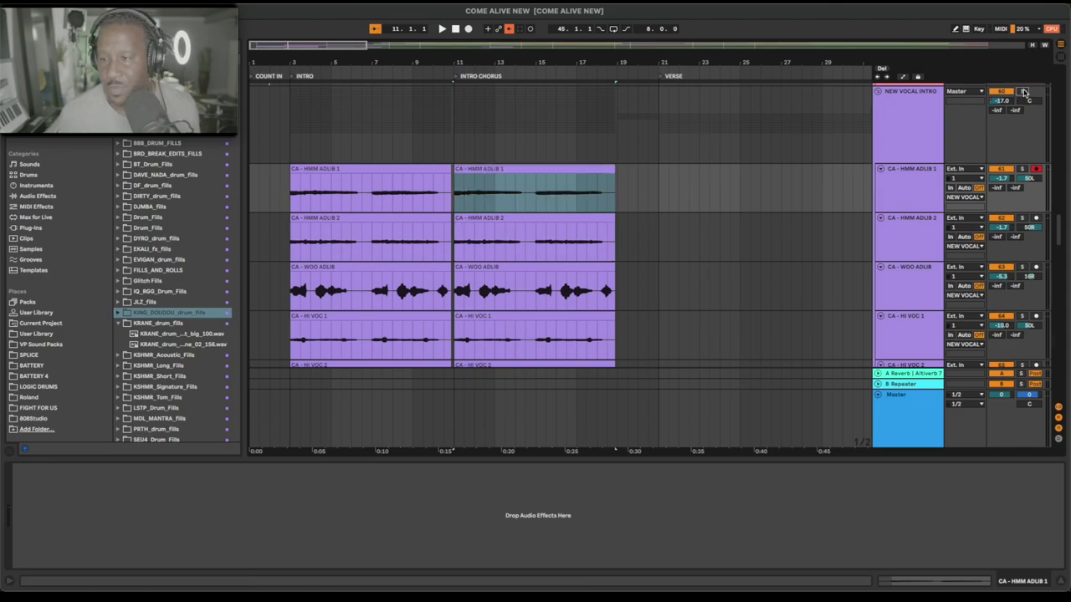
# Select the KEYS STRINGS clip and solo the NEW VOCAL INTRO group again
pyautogui.scroll(5, 591, 194)
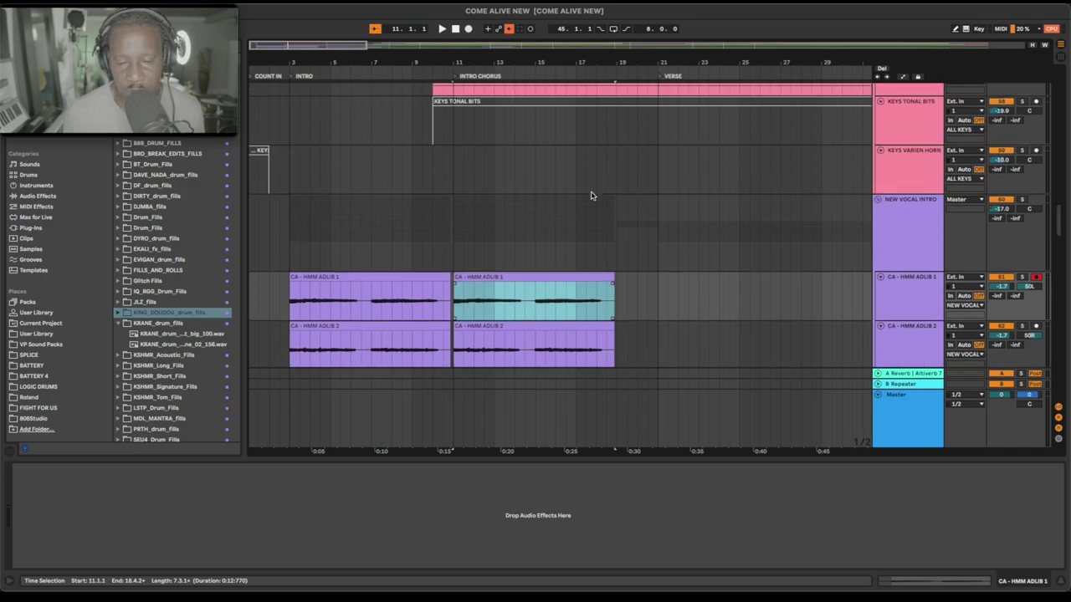
pyautogui.click(593, 182)
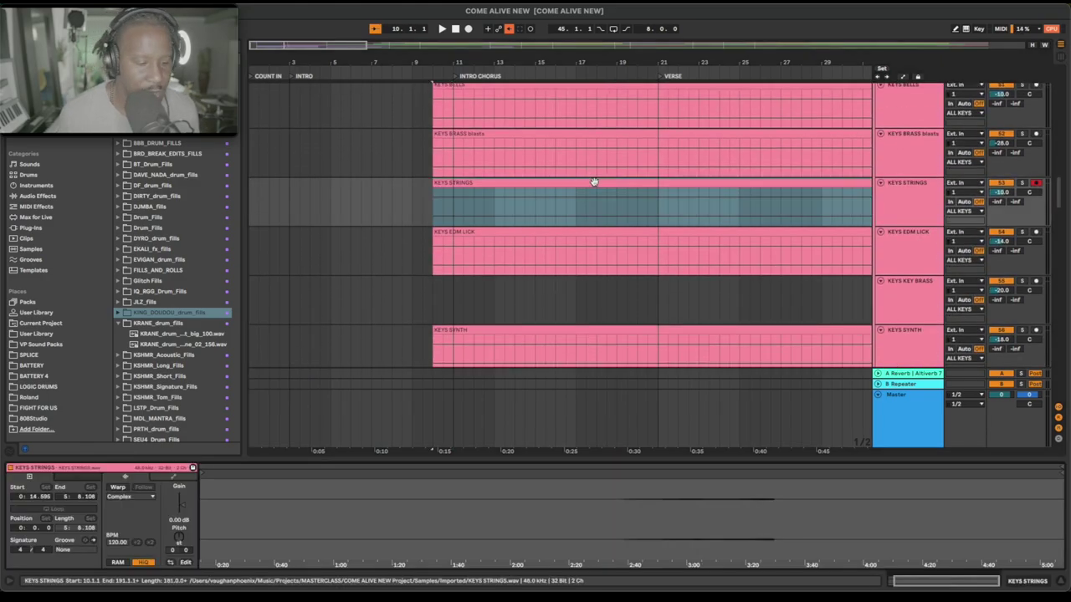
pyautogui.scroll(-5, 1003, 242)
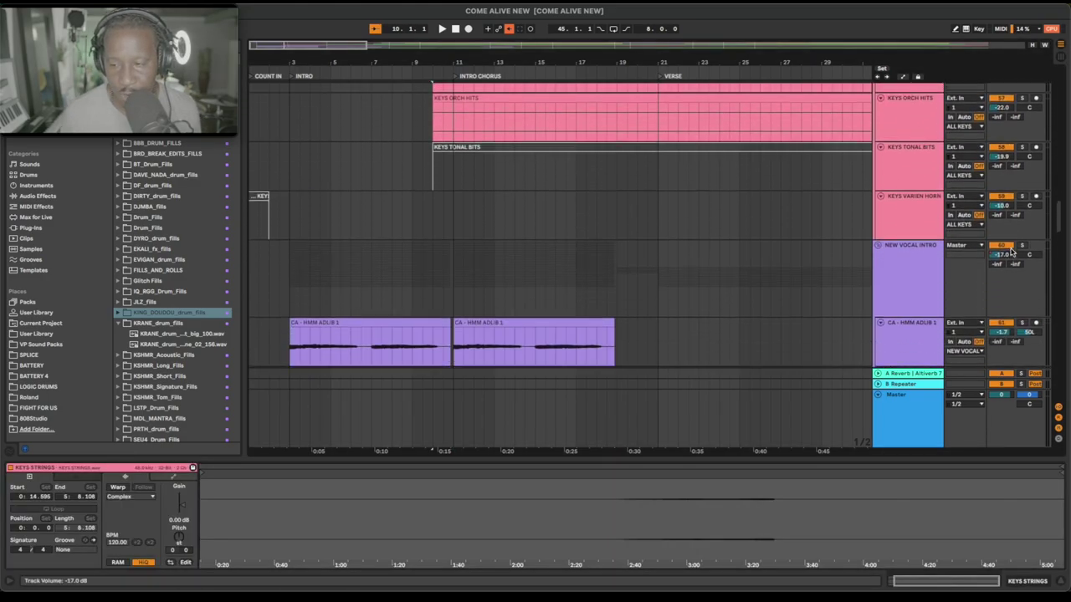
pyautogui.scroll(-2, 1010, 251)
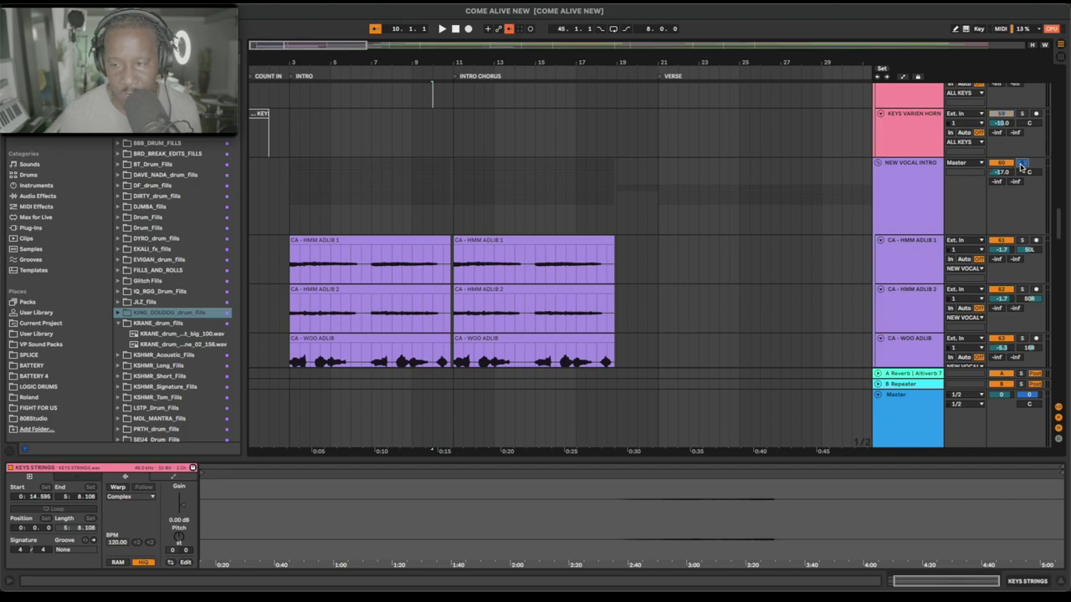
# Open the Intro Chorus clip of CA - HMM ADLIB 1 in the clip view and narrow the application window
pyautogui.click(519, 261)
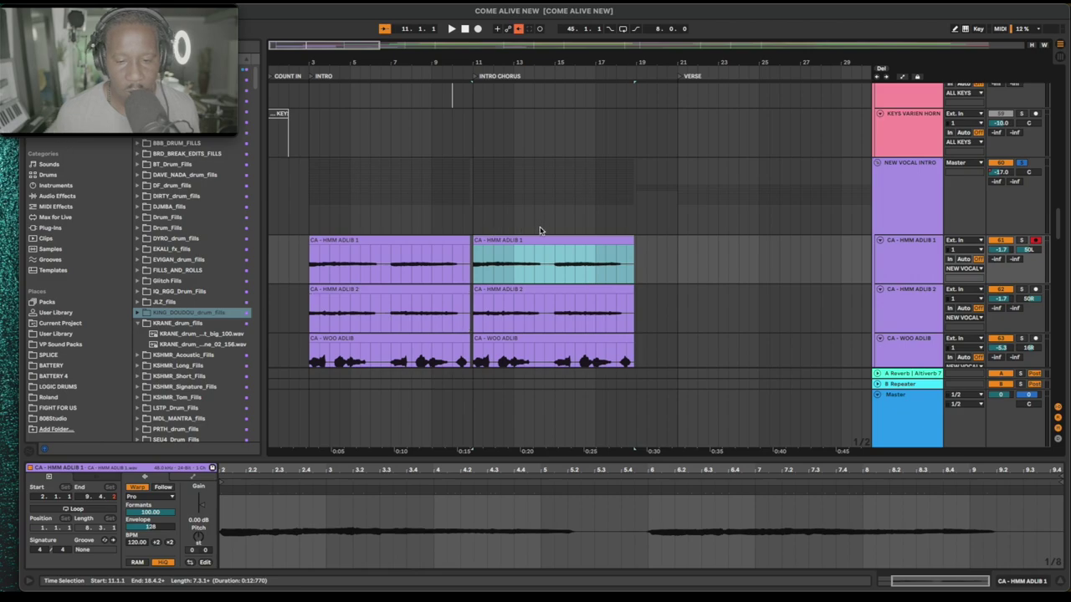
pyautogui.moveTo(20, 314); pyautogui.dragTo(248, 261)
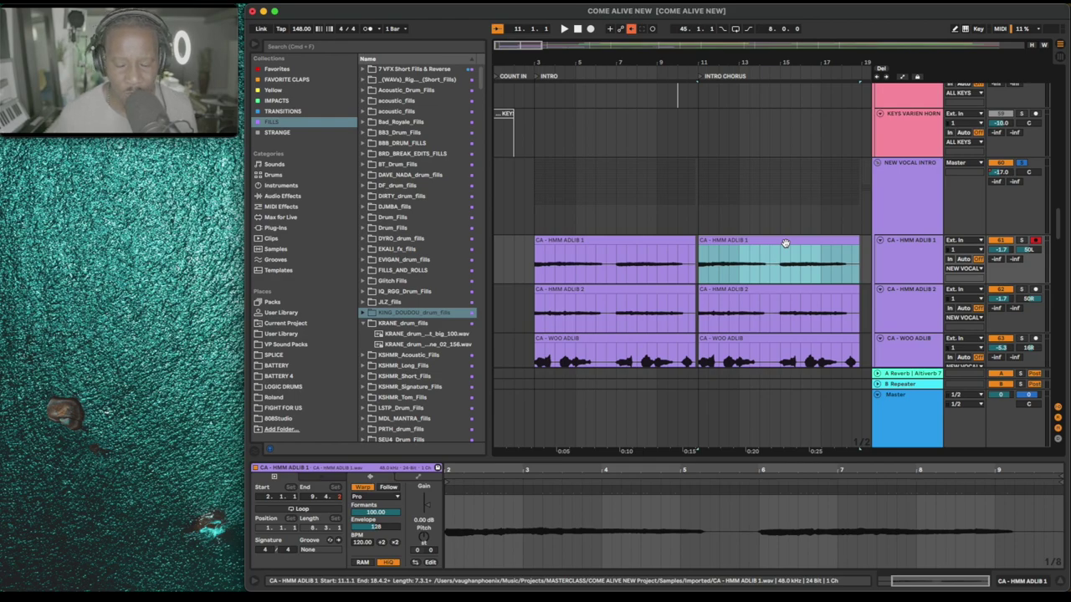
pyautogui.scroll(-5, 784, 243)
pyautogui.hscroll(2, 785, 244)
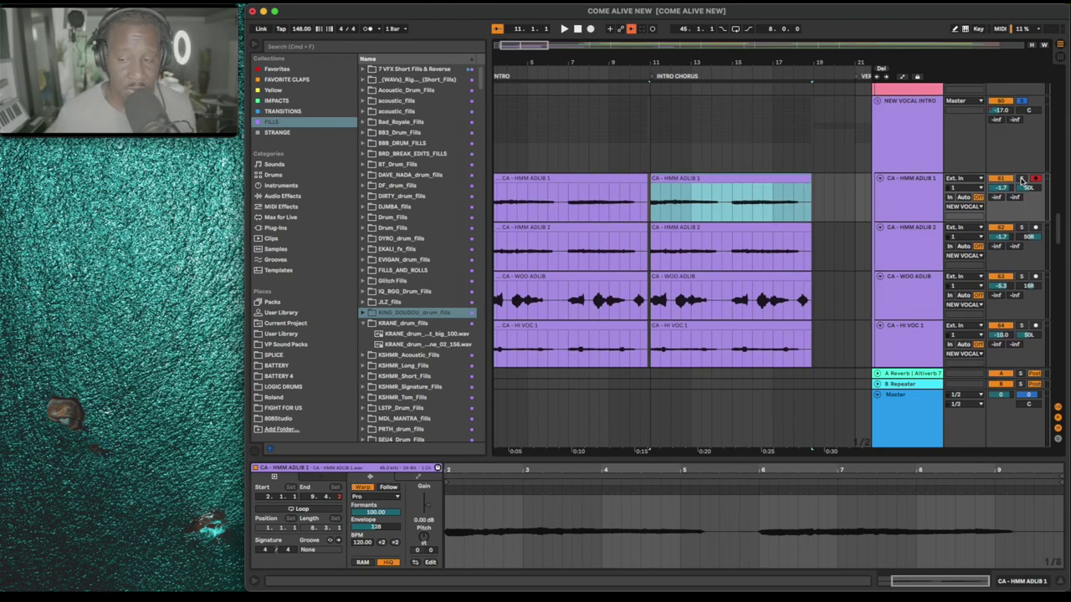
# Turn off Warp on the Intro Chorus clip of CA - HMM ADLIB 1, solo the track and play the clip
pyautogui.click(771, 197)
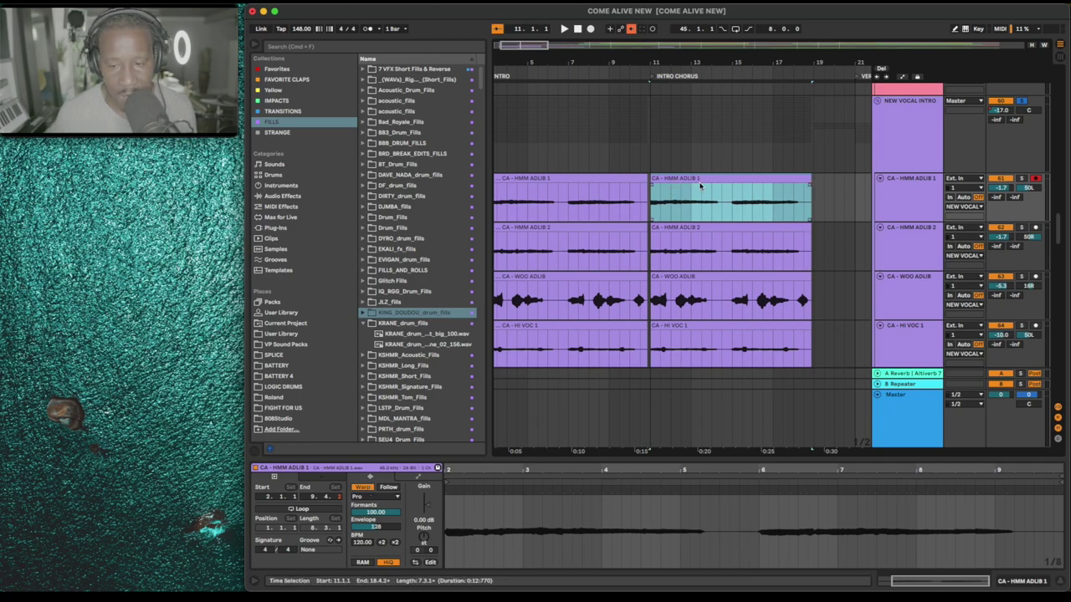
pyautogui.click(363, 488)
pyautogui.click(750, 176)
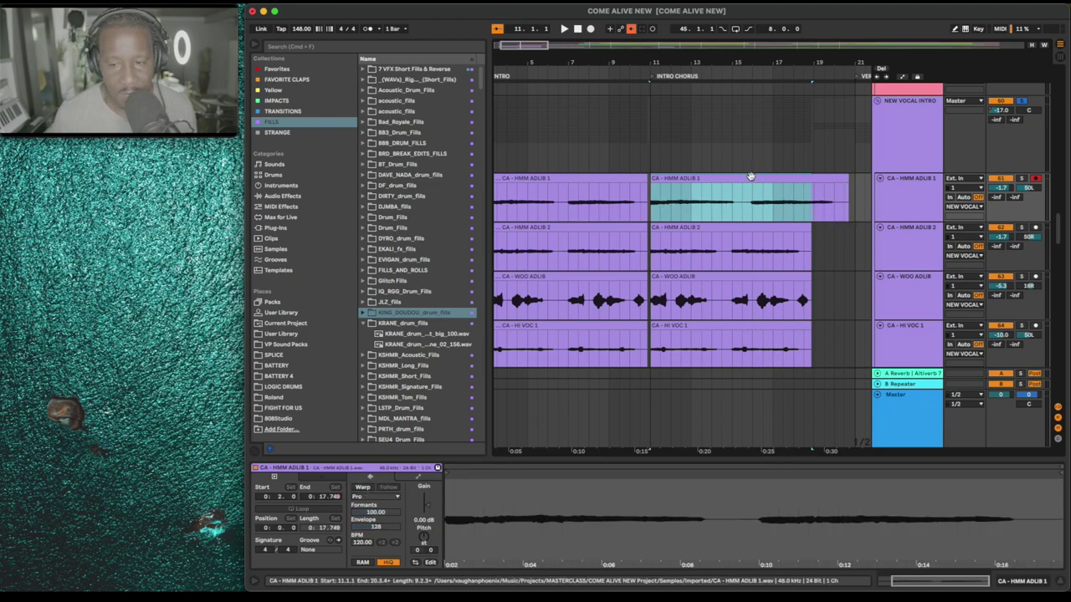
pyautogui.click(1022, 179)
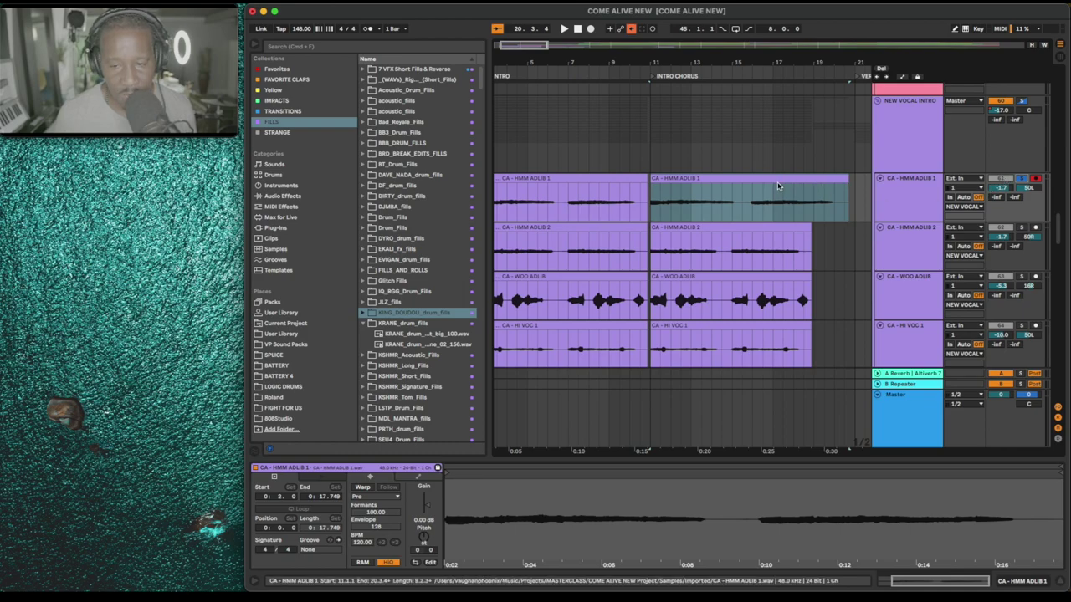
pyautogui.press('space')
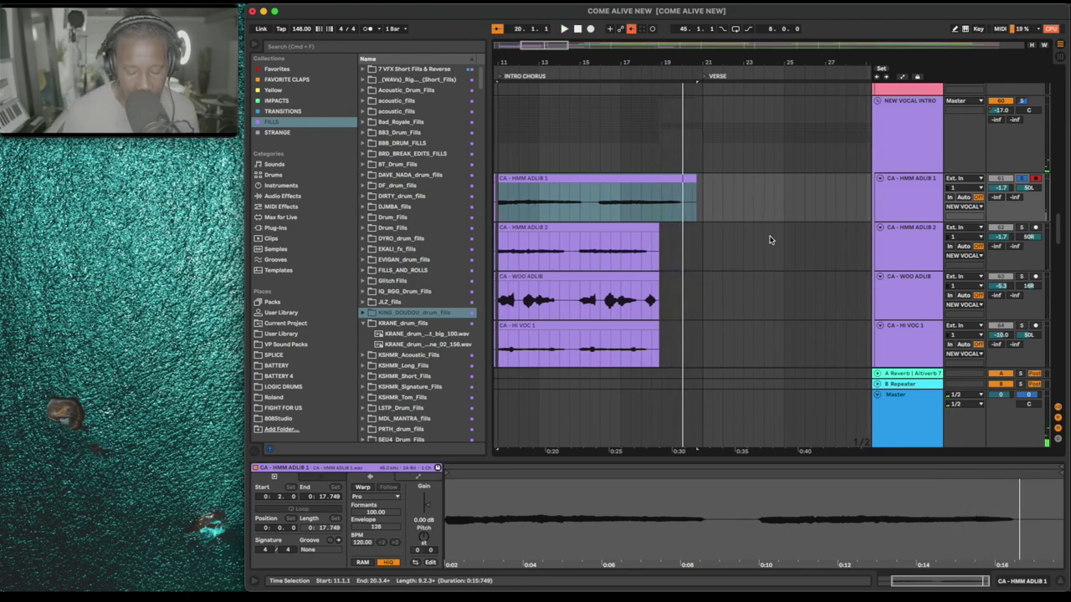
# Undo the Warp change on the Intro Chorus clip of CA - HMM ADLIB 1 and play the warped clip
pyautogui.press('super+z')
pyautogui.hscroll(-2, 733, 238)
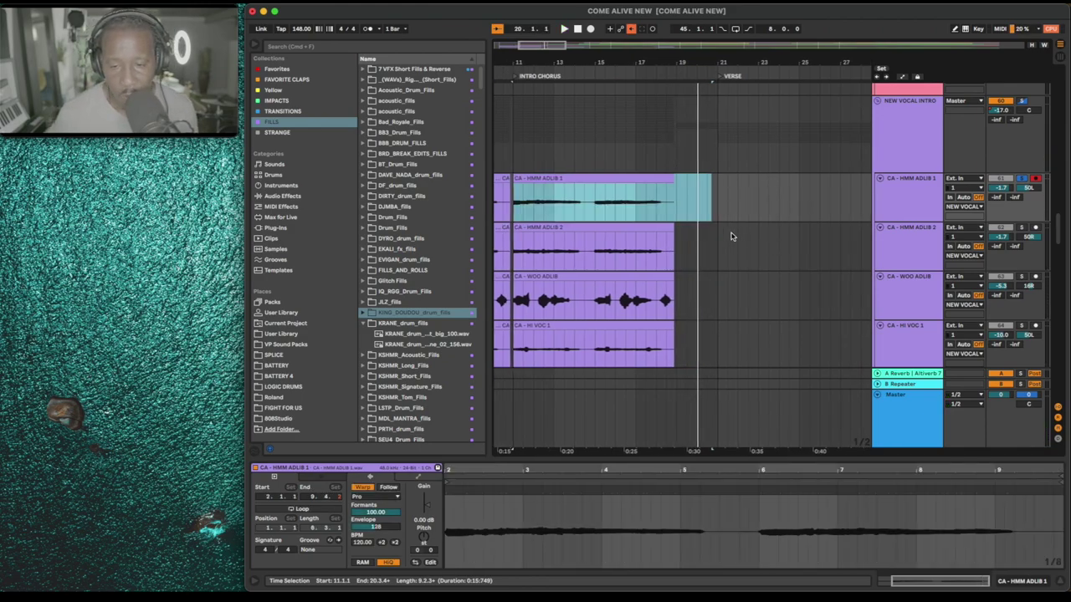
pyautogui.click(695, 208)
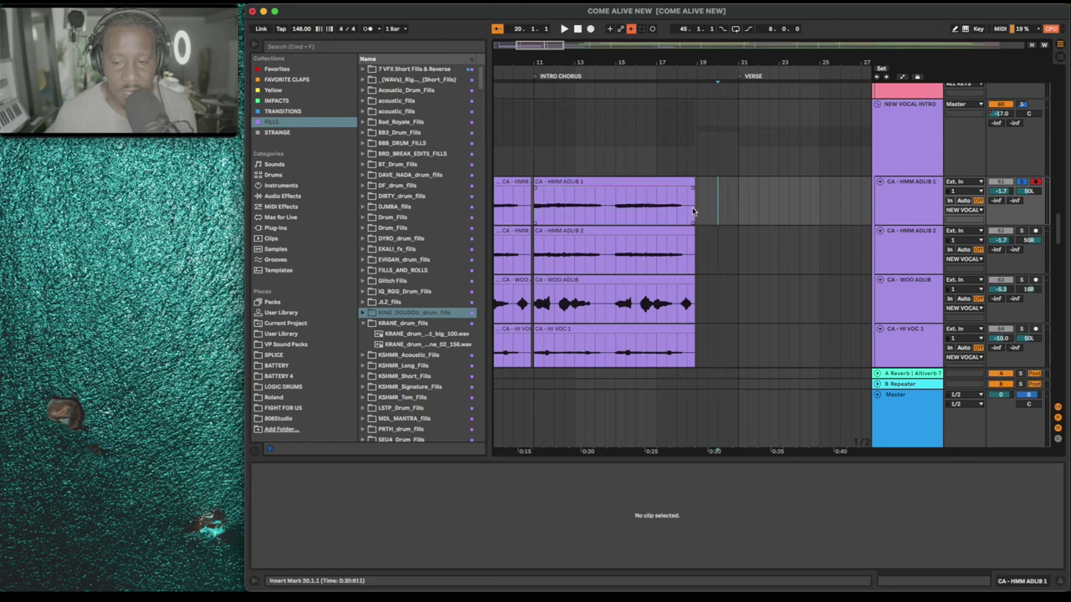
pyautogui.click(651, 181)
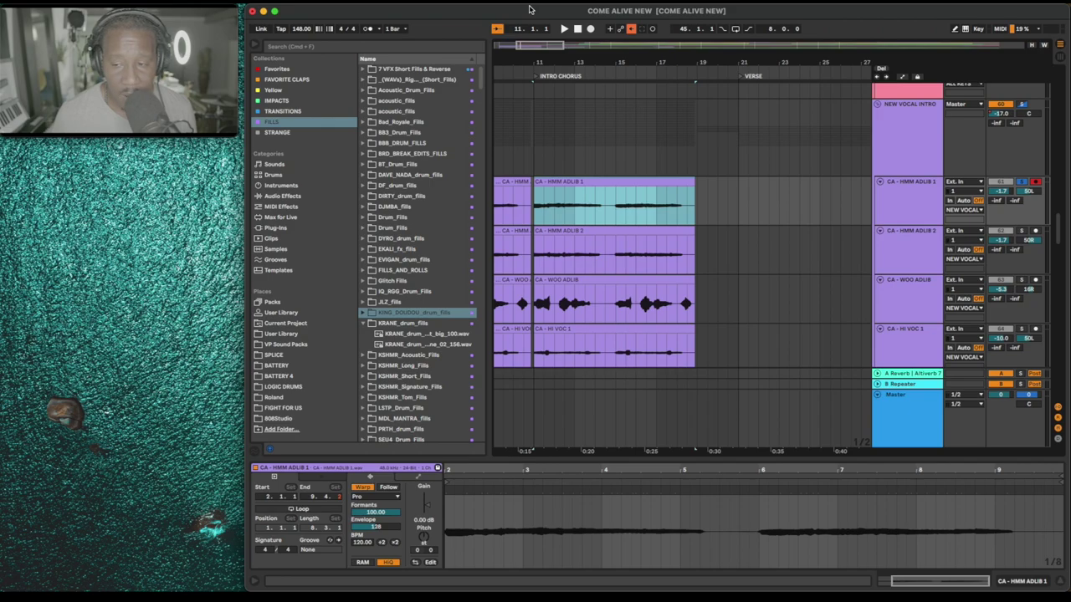
pyautogui.press('space')
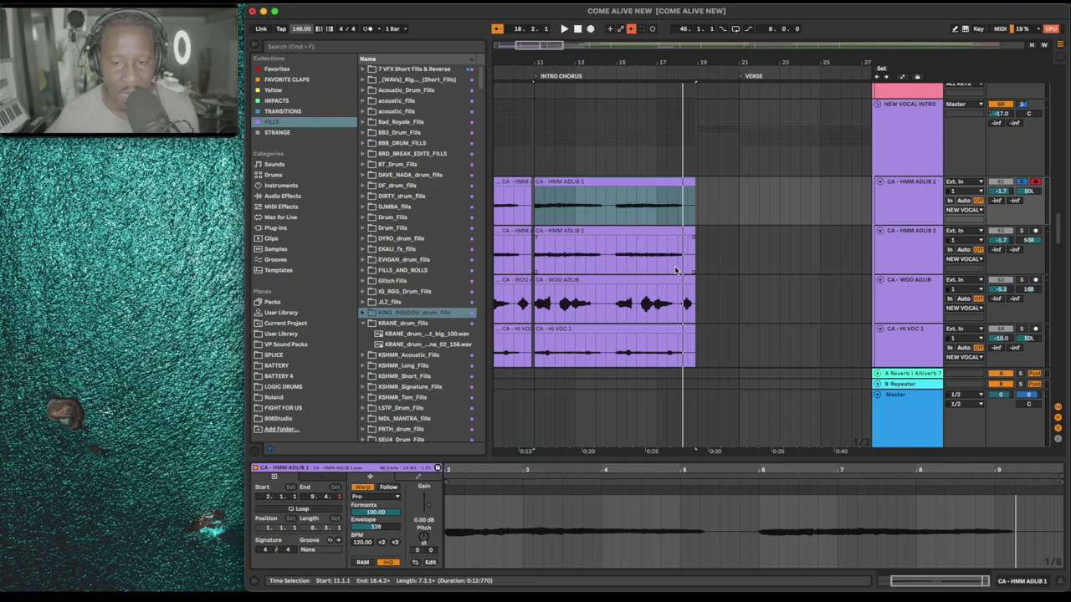
# Look through the stacked vocal tracks of the NEW VOCAL INTRO group, from CA - WOO ADLIB down to CA - BASS VOC 4
pyautogui.scroll(-10, 666, 295)
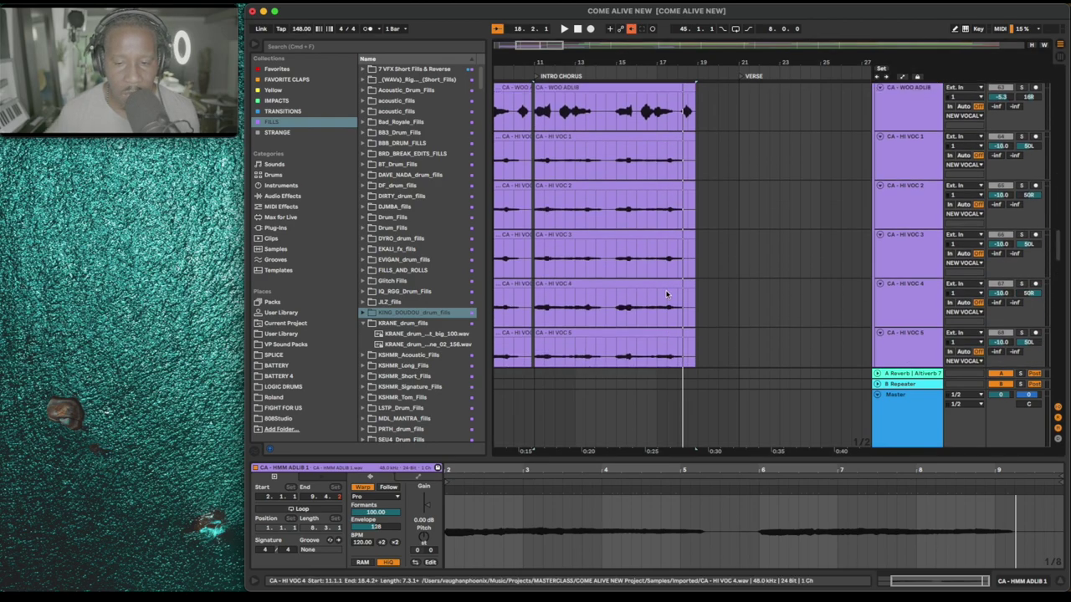
pyautogui.scroll(-1, 667, 294)
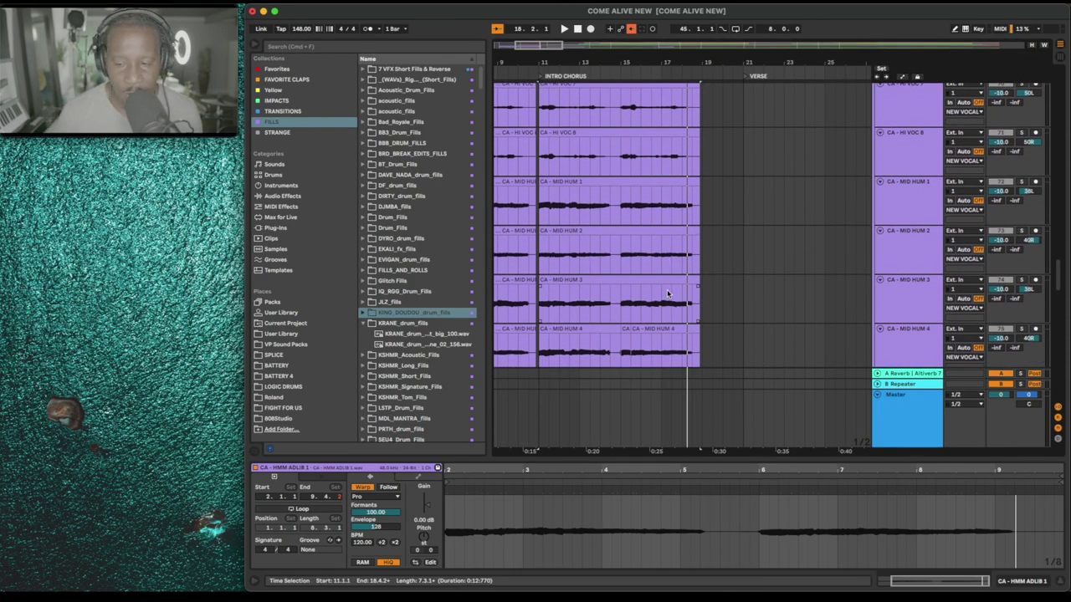
pyautogui.scroll(-8, 667, 294)
pyautogui.scroll(-5, 667, 293)
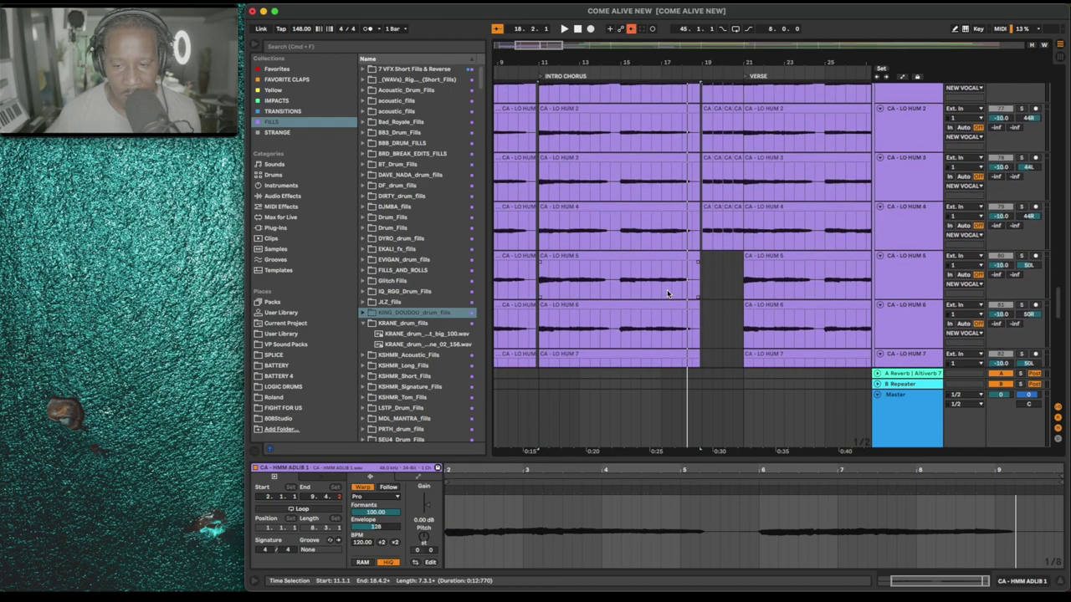
pyautogui.scroll(-4, 667, 293)
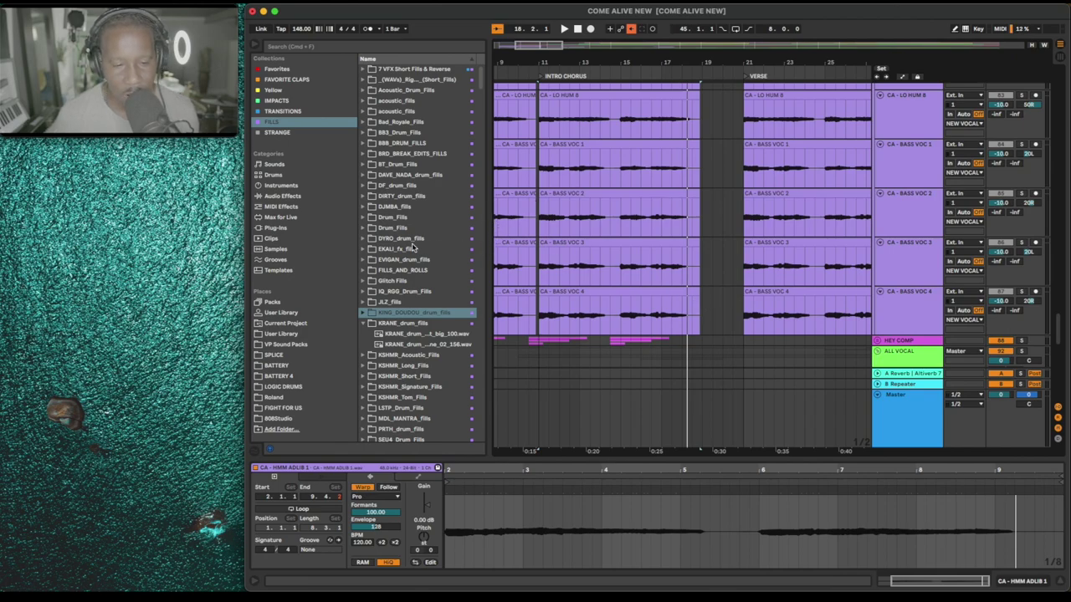
# Narrow the browser's category column and the whole browser to give the arrangement more width
pyautogui.moveTo(357, 240); pyautogui.dragTo(325, 239)
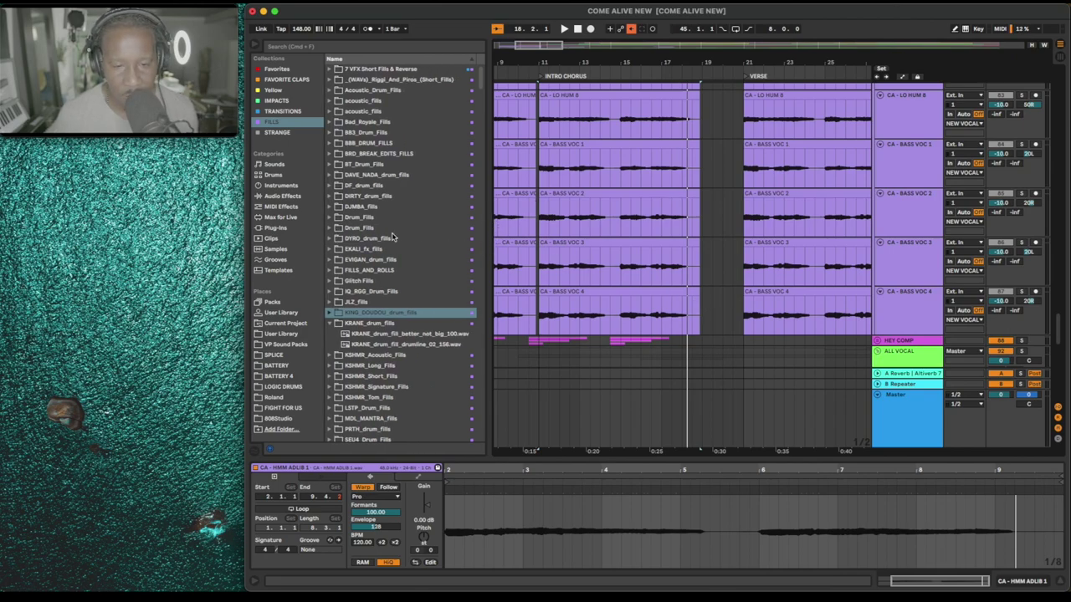
pyautogui.moveTo(489, 225); pyautogui.dragTo(457, 223)
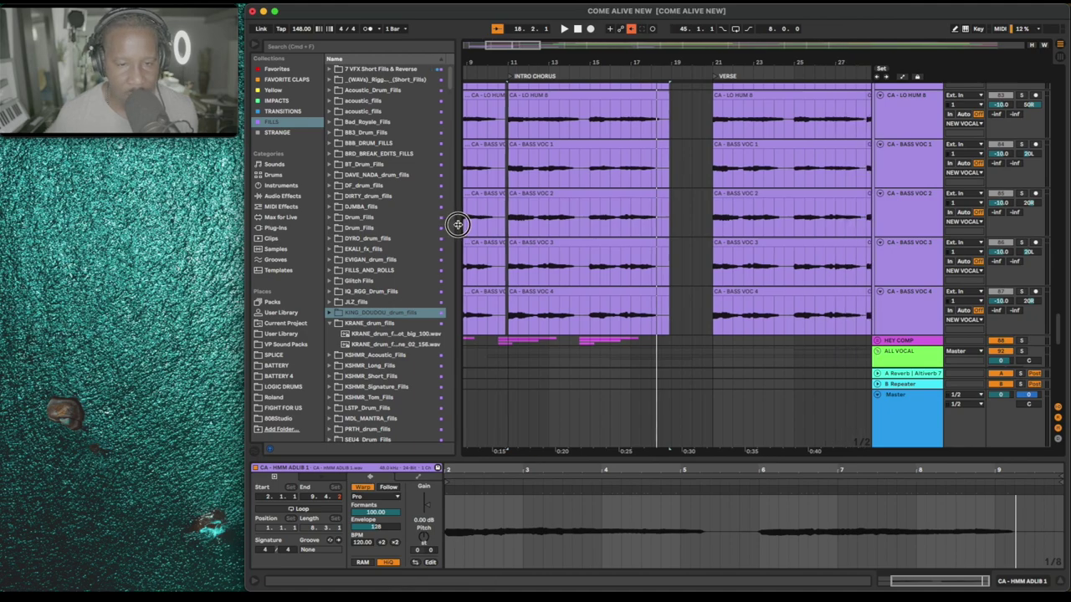
# Unsolo CA - HMM ADLIB 1, fold the NEW VOCAL INTRO group and place the insert marker at the start of the Intro
pyautogui.scroll(8, 815, 260)
pyautogui.hscroll(-5, 836, 235)
pyautogui.scroll(-10, 863, 206)
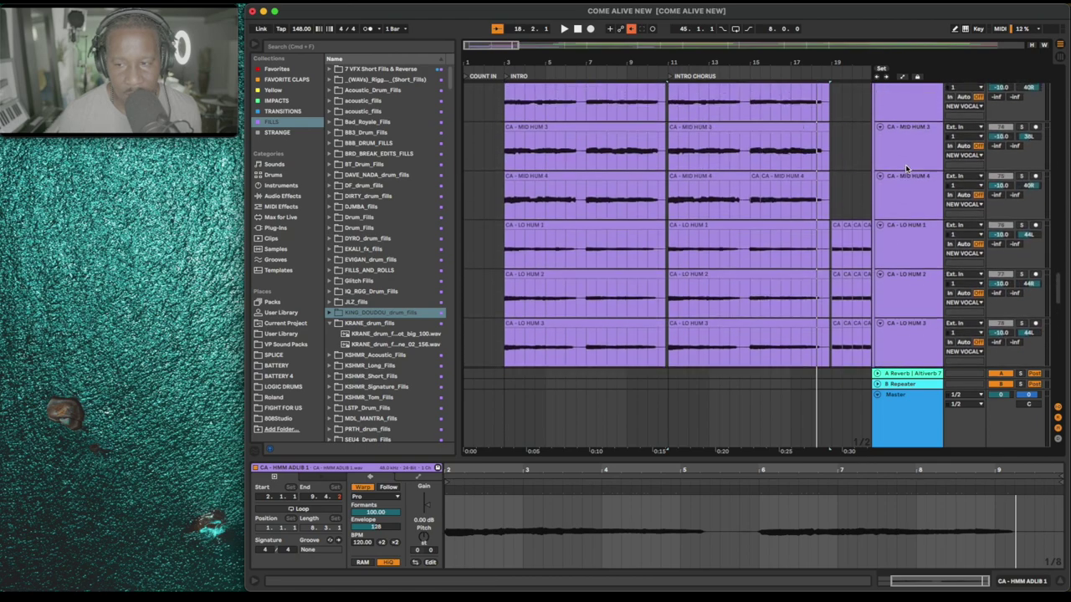
pyautogui.scroll(3, 906, 174)
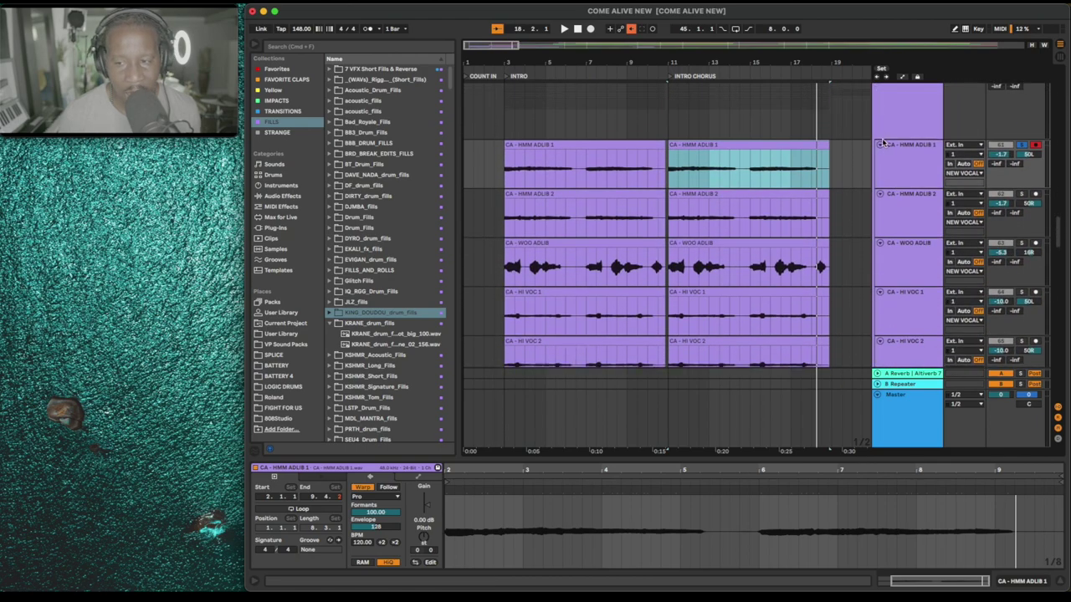
pyautogui.click(1023, 191)
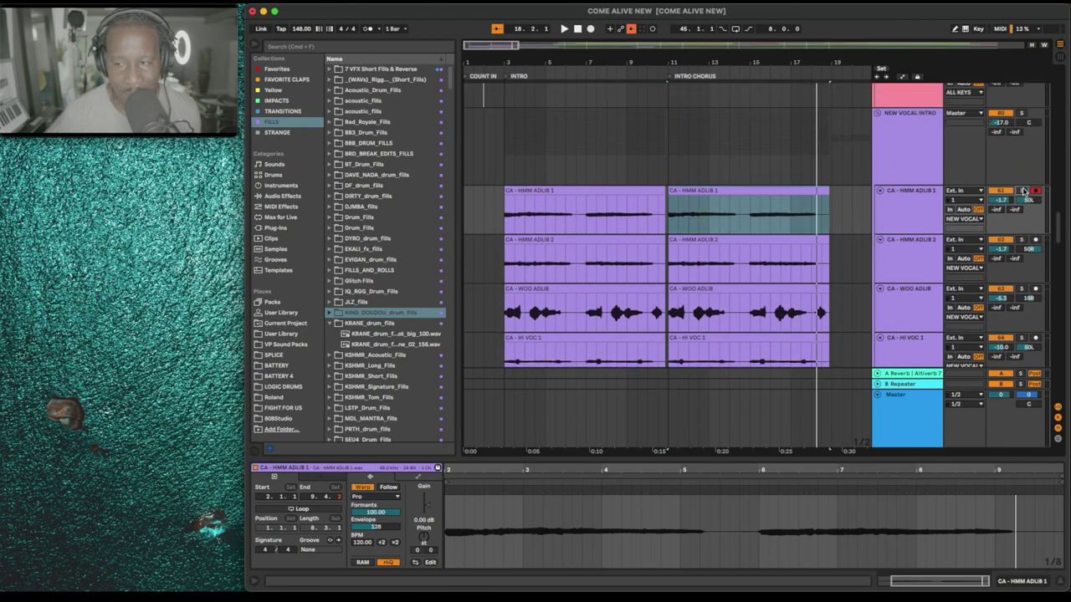
pyautogui.click(876, 113)
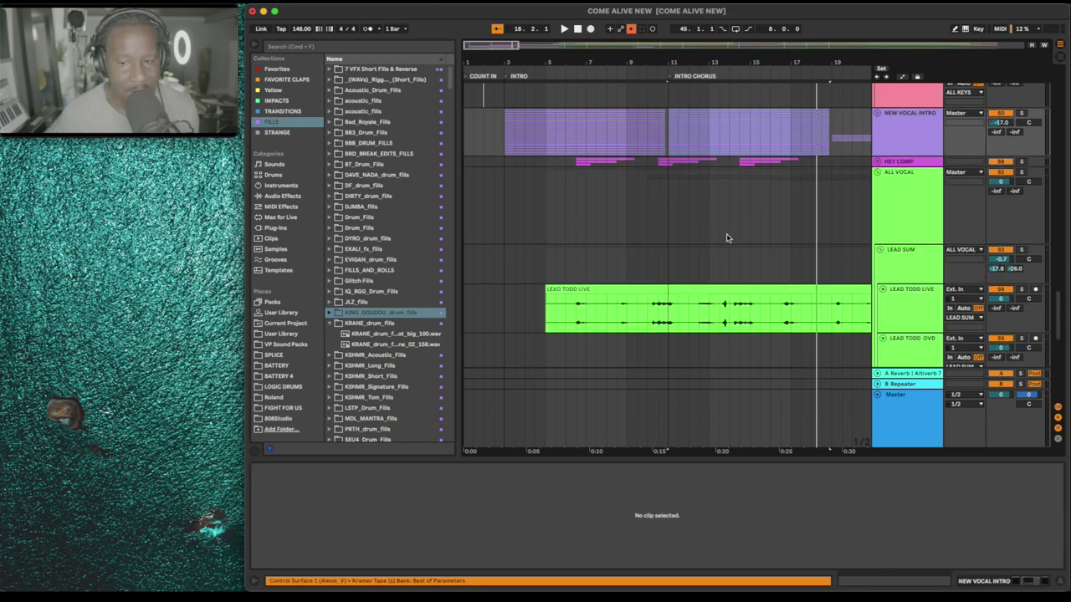
pyautogui.click(502, 149)
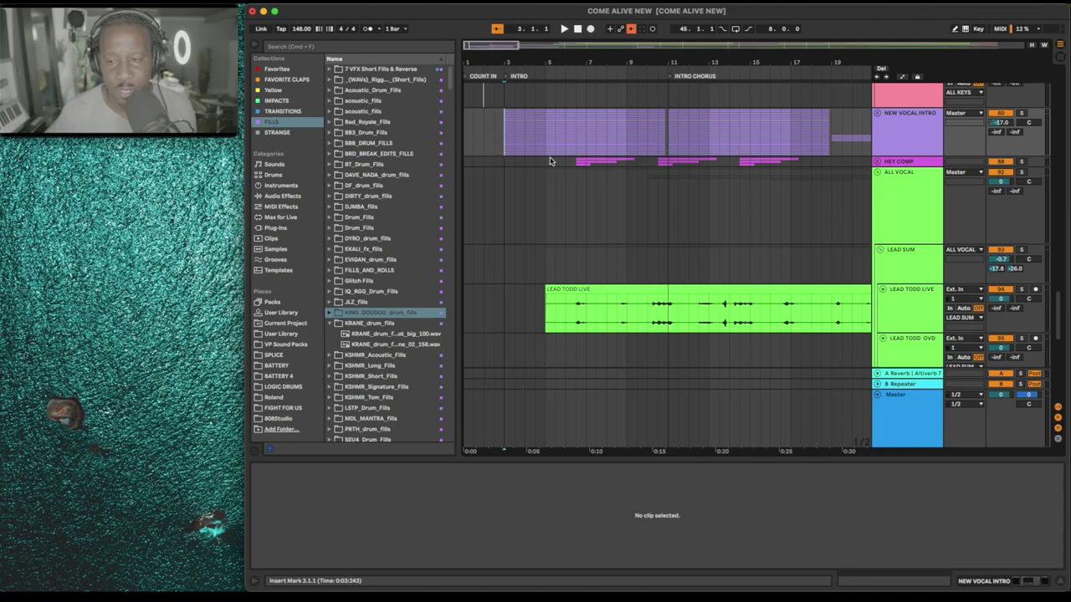
# Unfold the HEY COMP group, solo it and play from the first DECAP_vocal_chant clip on HEY 1
pyautogui.click(876, 162)
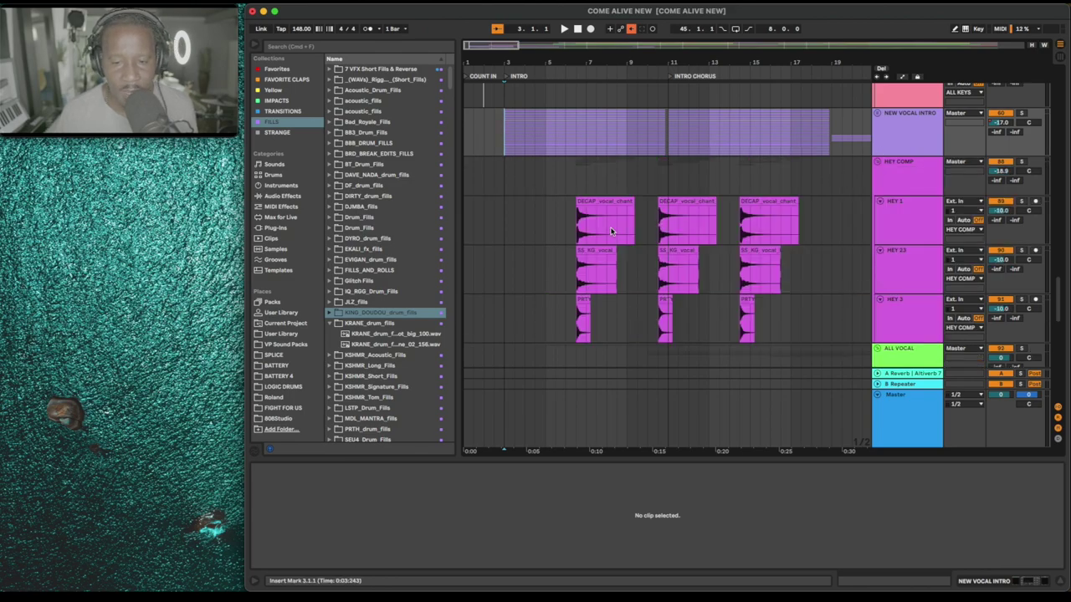
pyautogui.click(607, 203)
pyautogui.click(1021, 160)
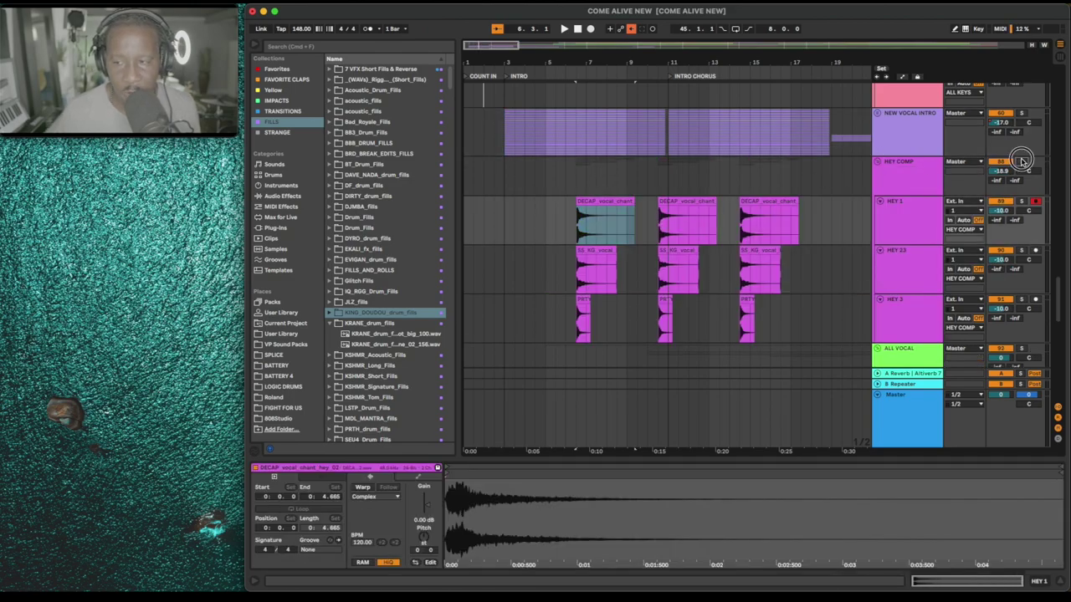
pyautogui.press('space')
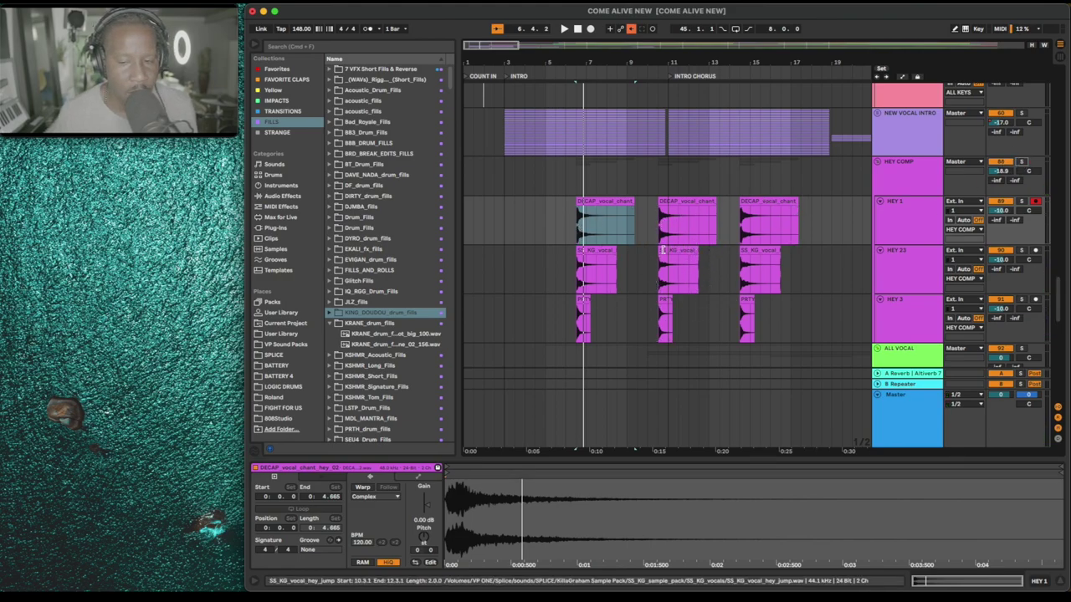
# Unfold the PERC group above the drums to show its BIG CONCERT DRUMS and LOOPS tracks
pyautogui.hscroll(15, 834, 232)
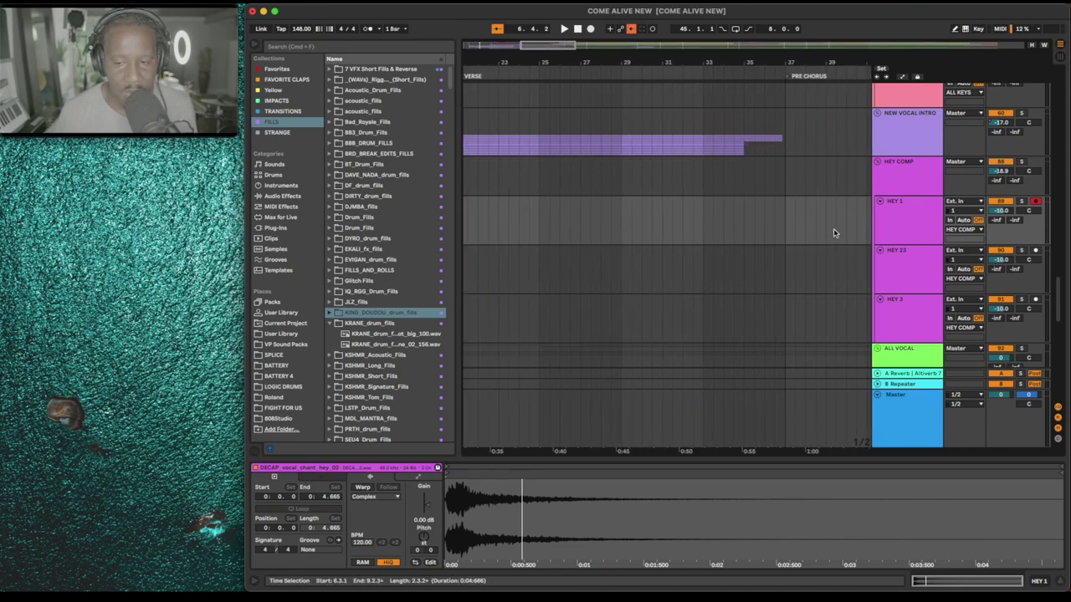
pyautogui.hscroll(-15, 832, 233)
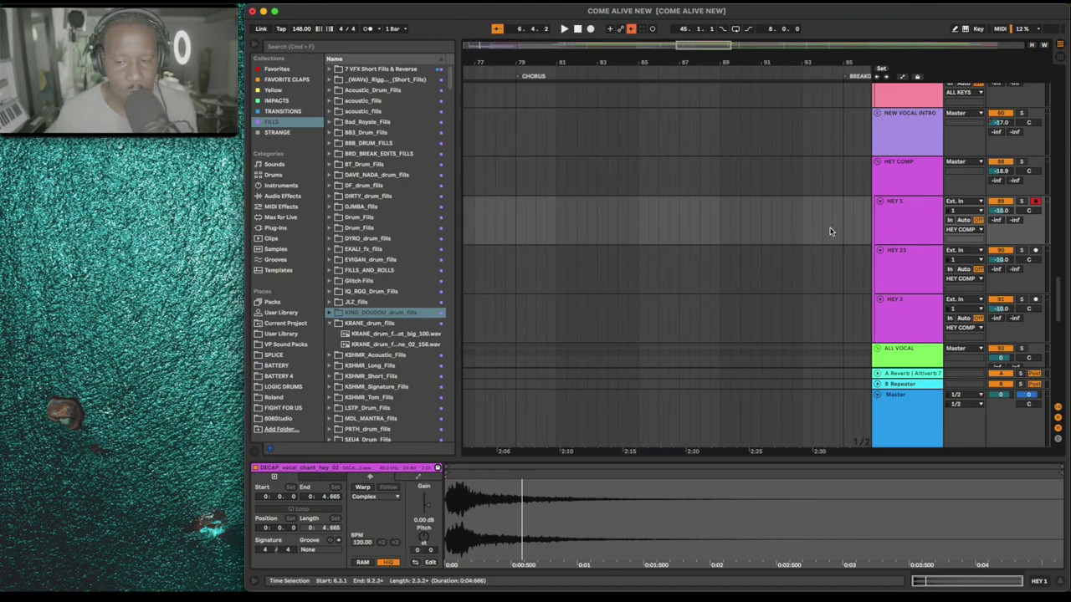
pyautogui.scroll(3, 830, 231)
pyautogui.scroll(10, 831, 231)
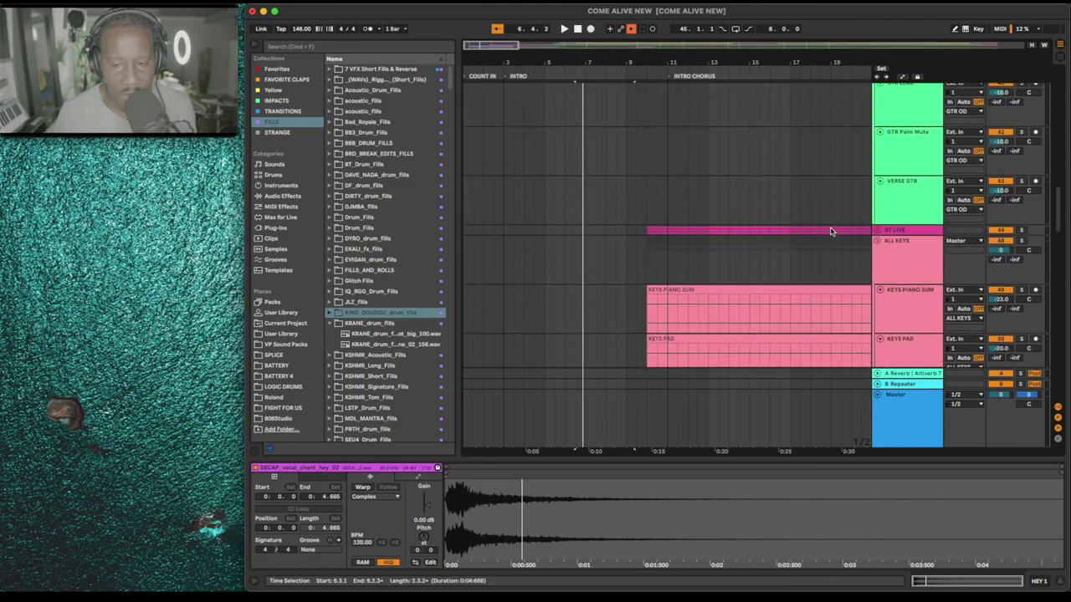
pyautogui.scroll(8, 832, 226)
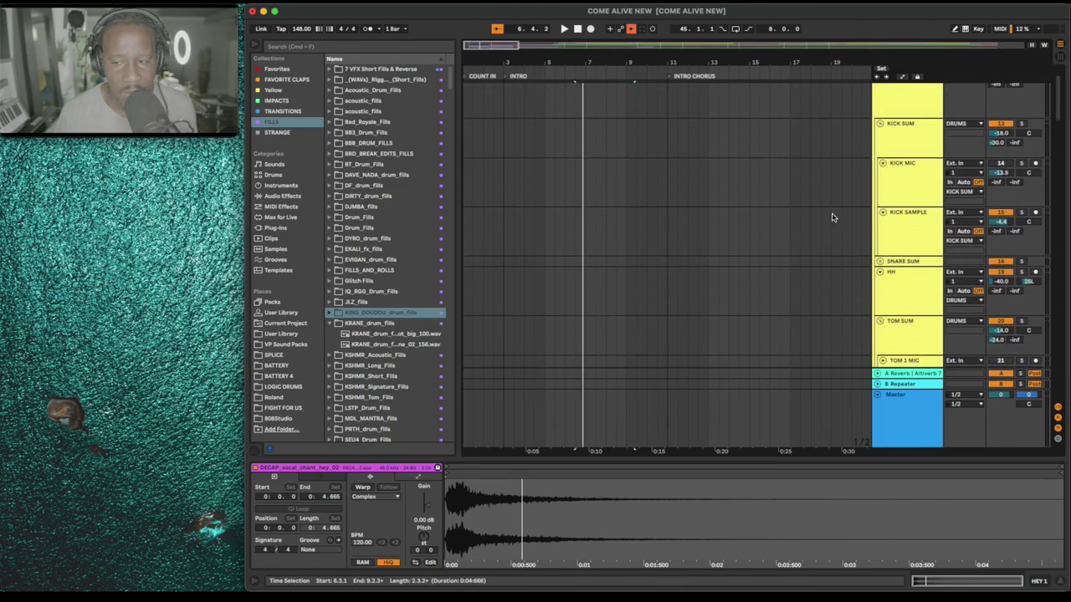
pyautogui.click(877, 89)
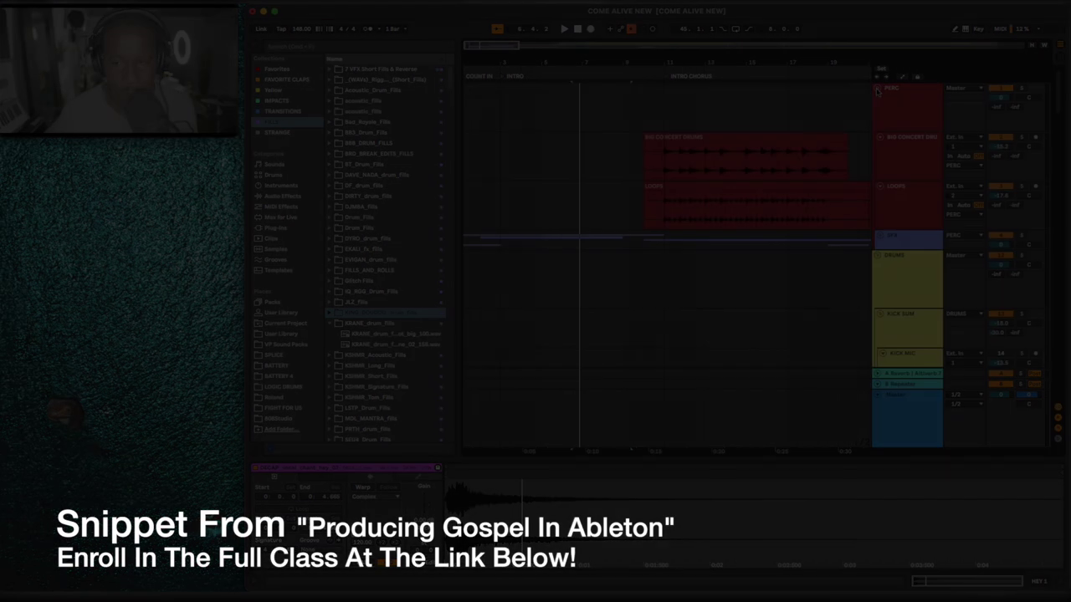